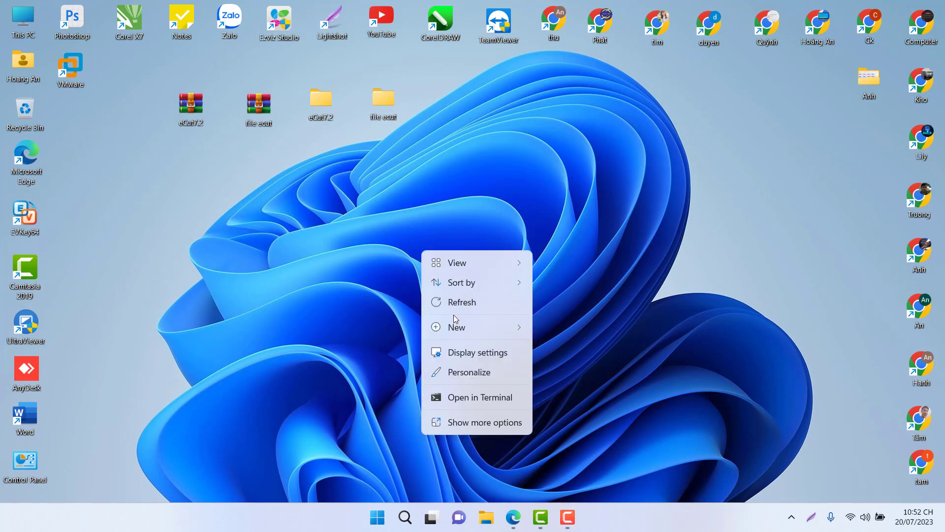
# - Run the eCut7.2 installer from the nested eCut7.2 folder on the desktop
pyautogui.click(457, 306)
pyautogui.doubleClick(314, 99)
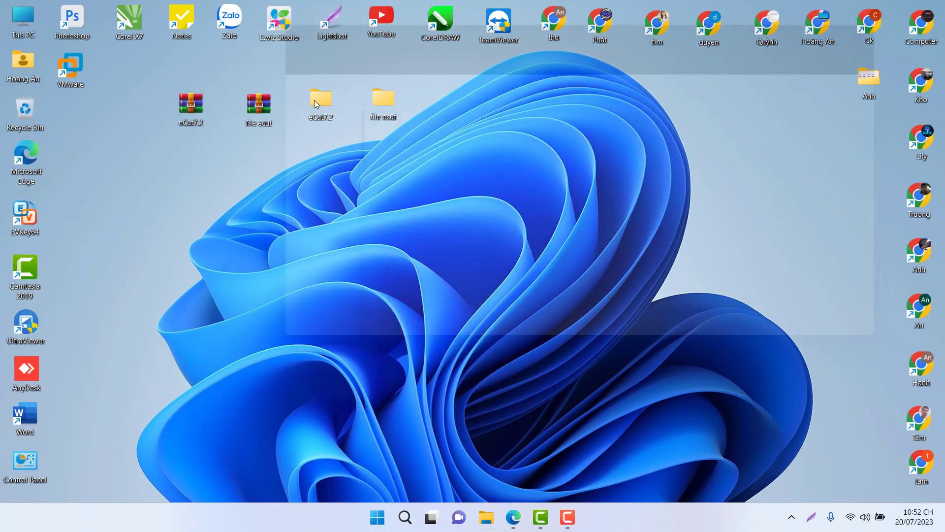
pyautogui.doubleClick(366, 123)
pyautogui.rightClick(367, 123)
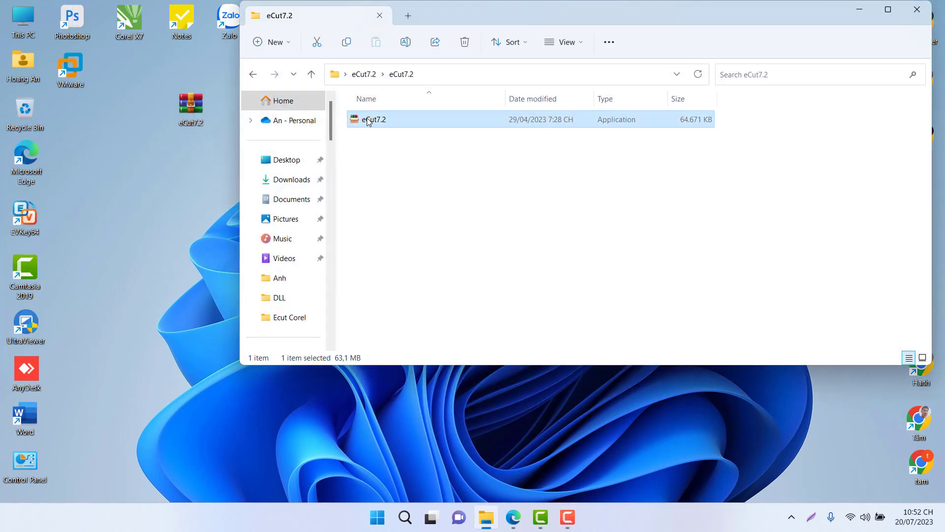
pyautogui.click(424, 183)
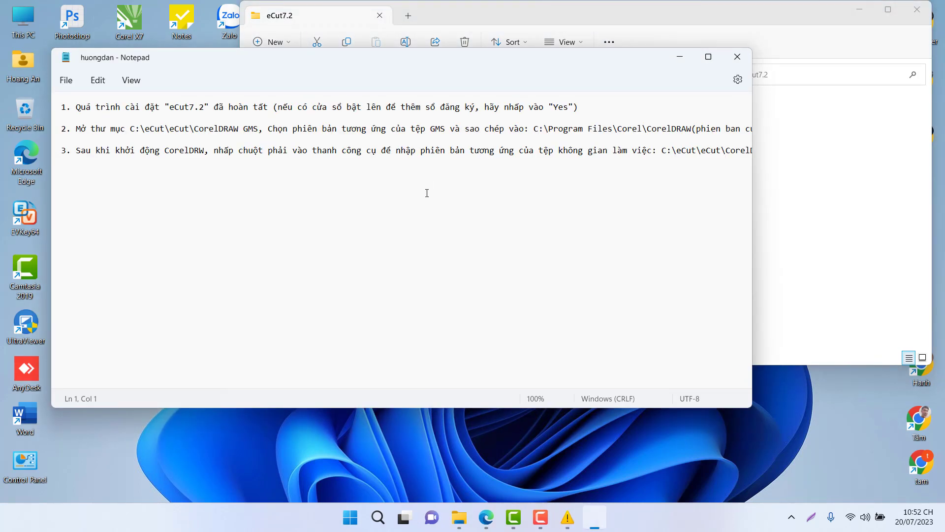
# - Close the huongdan instructions, approve adding patch.reg to the registry, and close the installer's folder
pyautogui.click(737, 57)
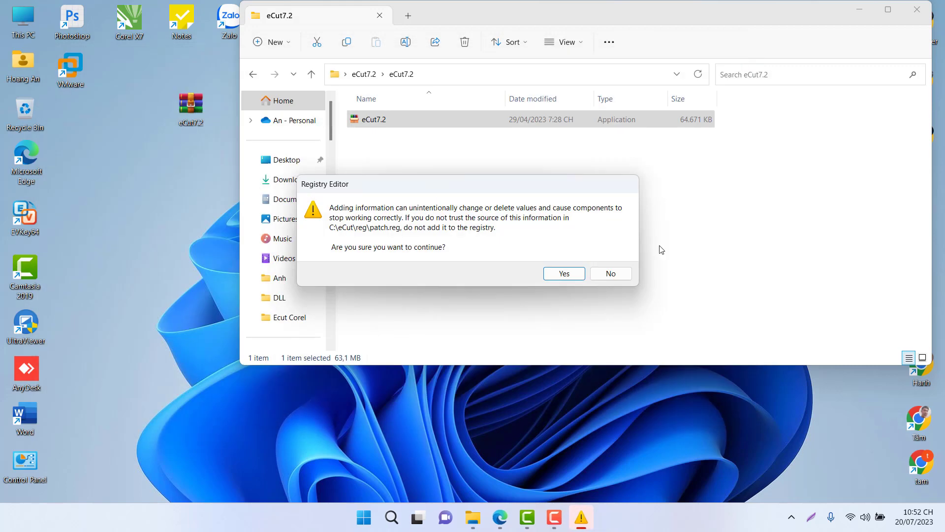
pyautogui.click(559, 279)
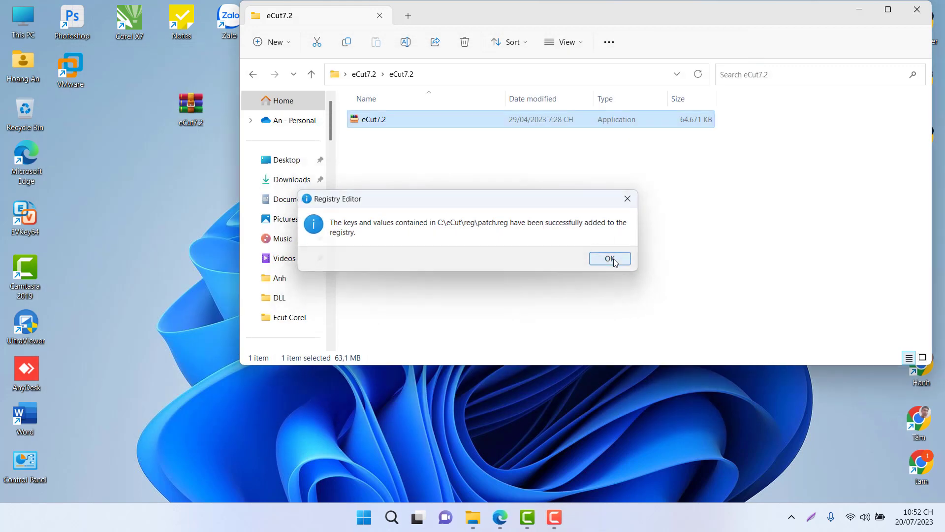
pyautogui.click(612, 259)
pyautogui.click(917, 9)
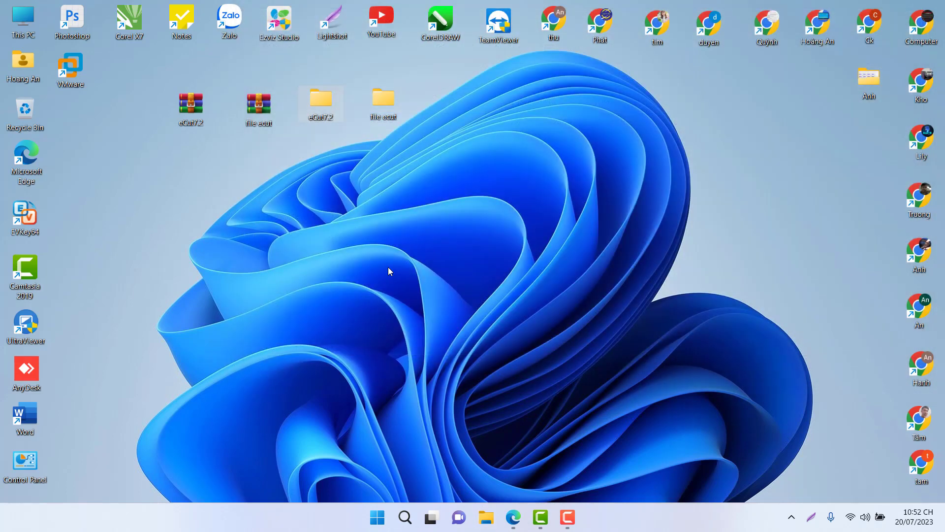
# - Copy eCut.gms from C:\eCut\eCut\CorelDRAW GMS\2022
pyautogui.doubleClick(25, 23)
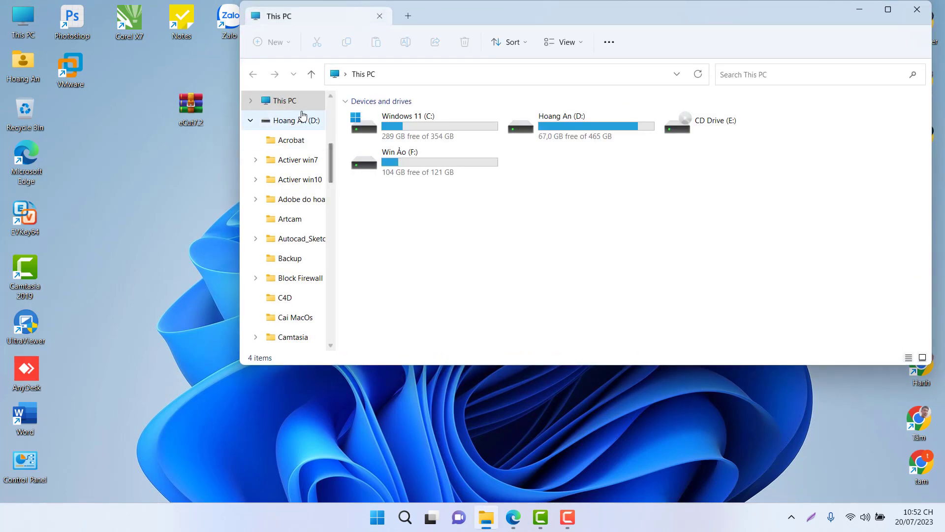
pyautogui.doubleClick(398, 127)
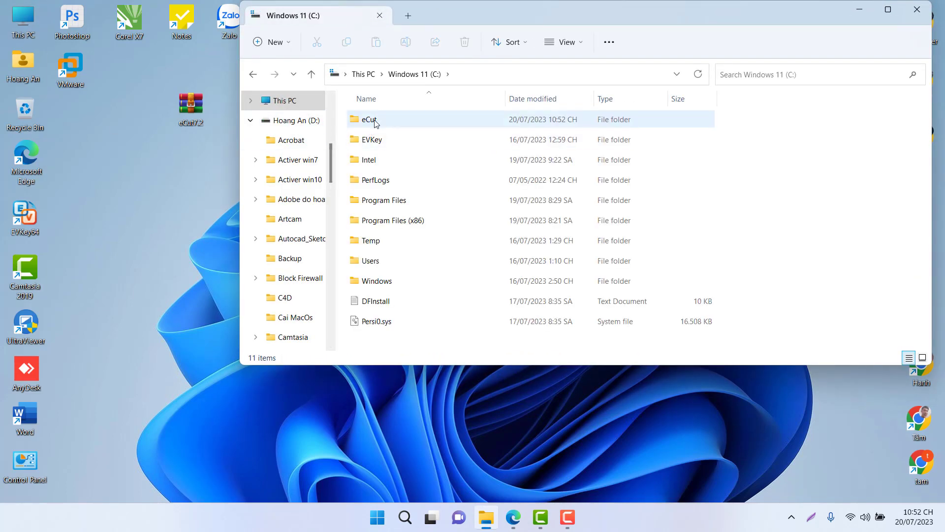
pyautogui.doubleClick(370, 120)
pyautogui.doubleClick(374, 121)
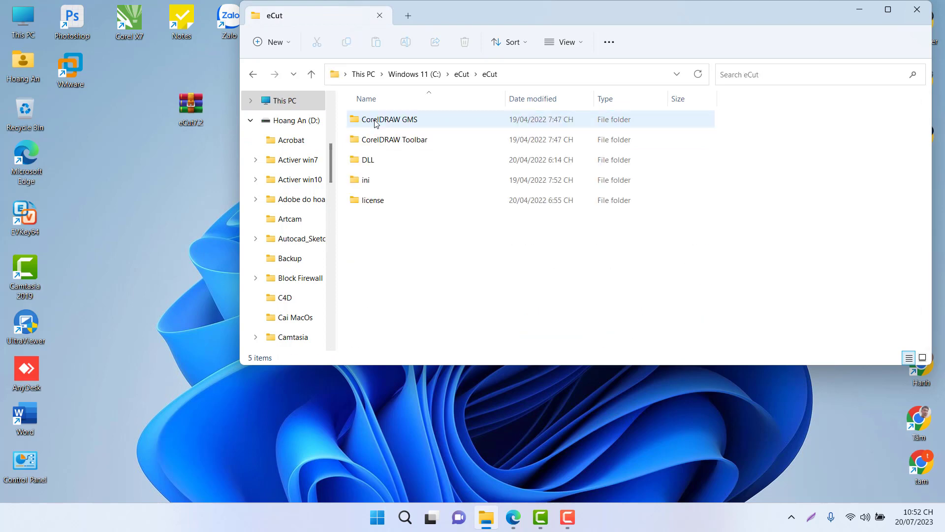
pyautogui.doubleClick(420, 124)
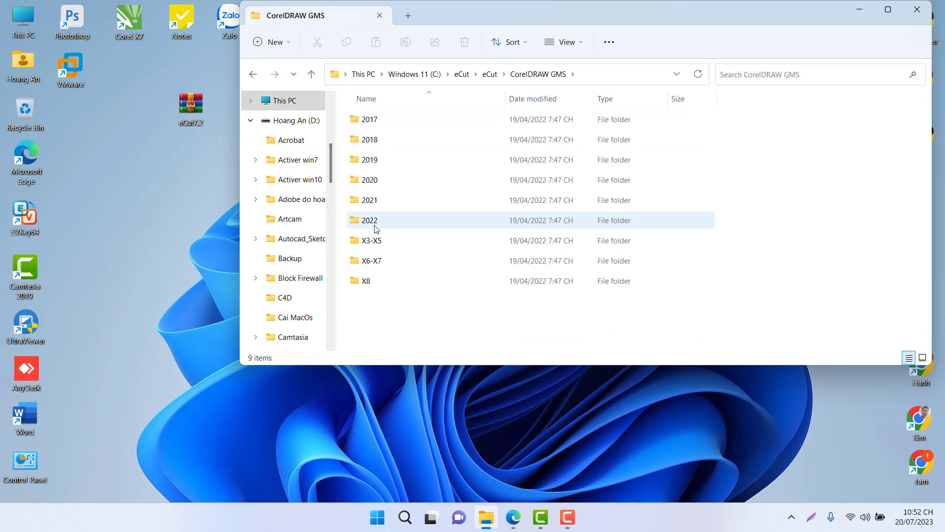
pyautogui.doubleClick(376, 221)
pyautogui.click(390, 123)
pyautogui.rightClick(390, 122)
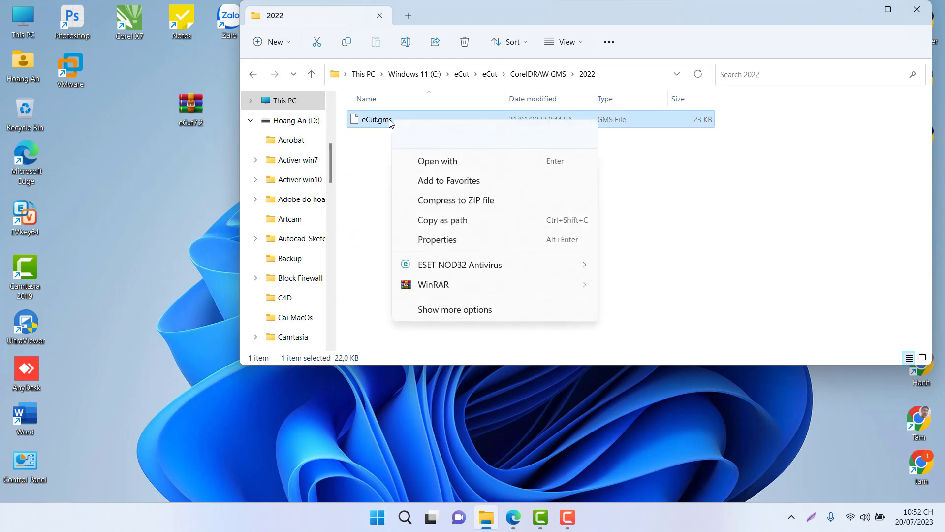
pyautogui.click(449, 311)
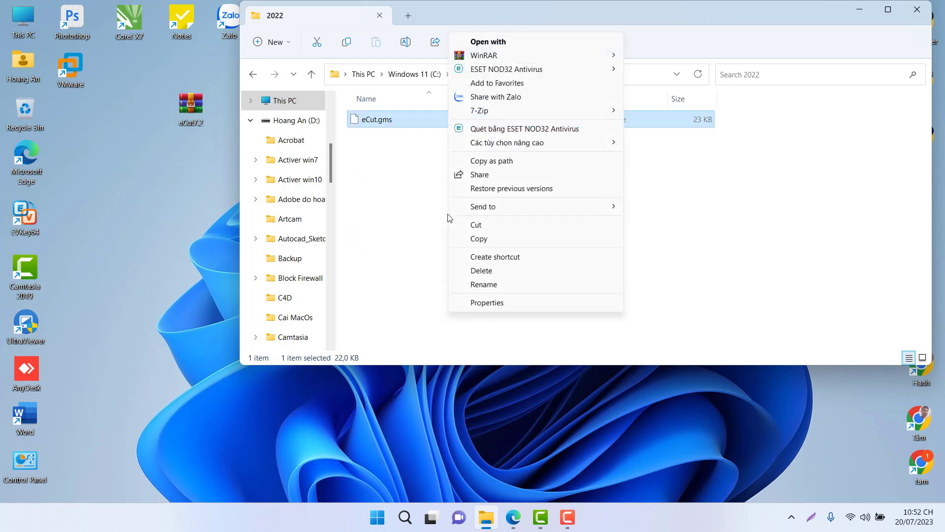
pyautogui.click(476, 239)
# - Open the folder C:\Program Files\Corel\CorelDRAW Graphics Suite 2022\Draw\GMS
pyautogui.scroll(2, 276, 226)
pyautogui.click(279, 204)
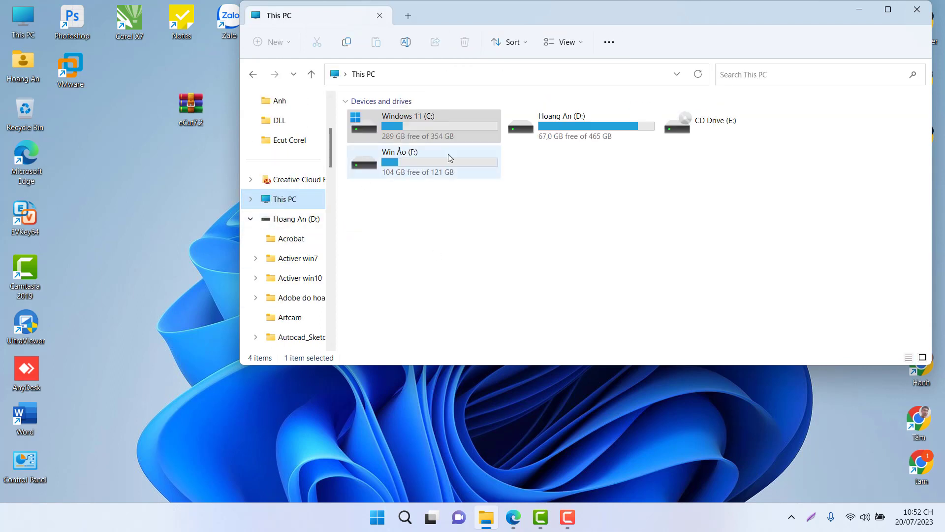
pyautogui.doubleClick(449, 125)
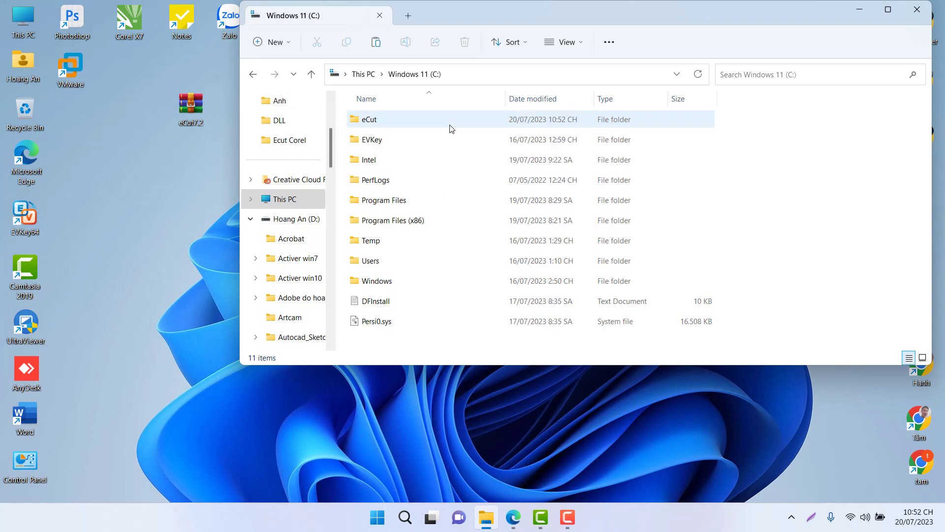
pyautogui.doubleClick(416, 206)
pyautogui.doubleClick(374, 182)
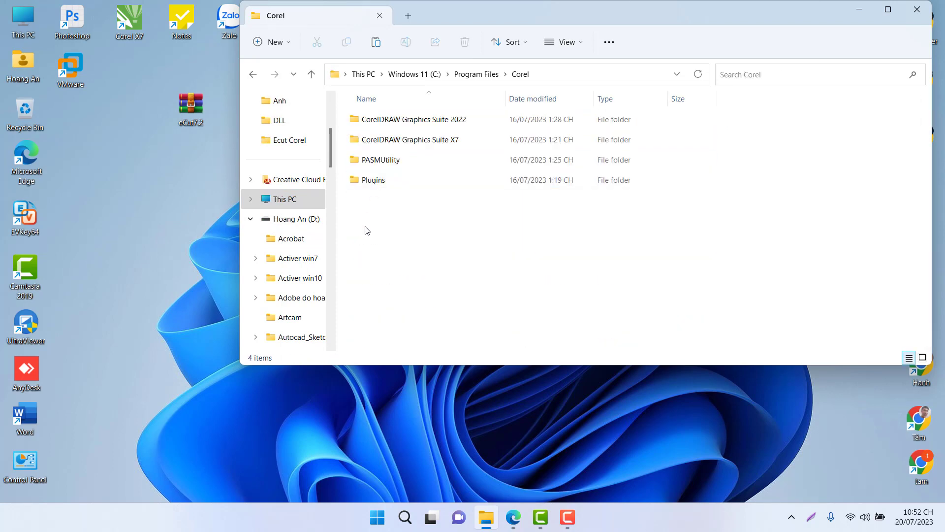
pyautogui.doubleClick(394, 120)
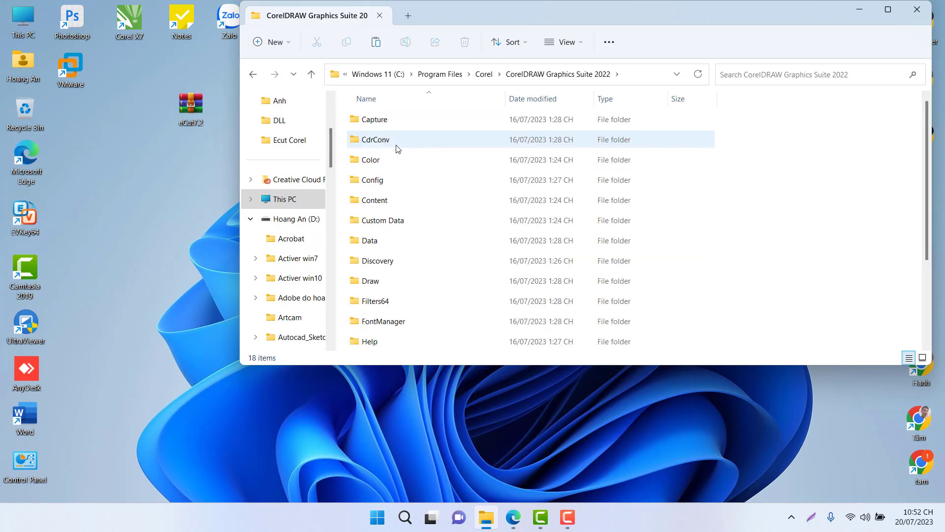
pyautogui.doubleClick(373, 279)
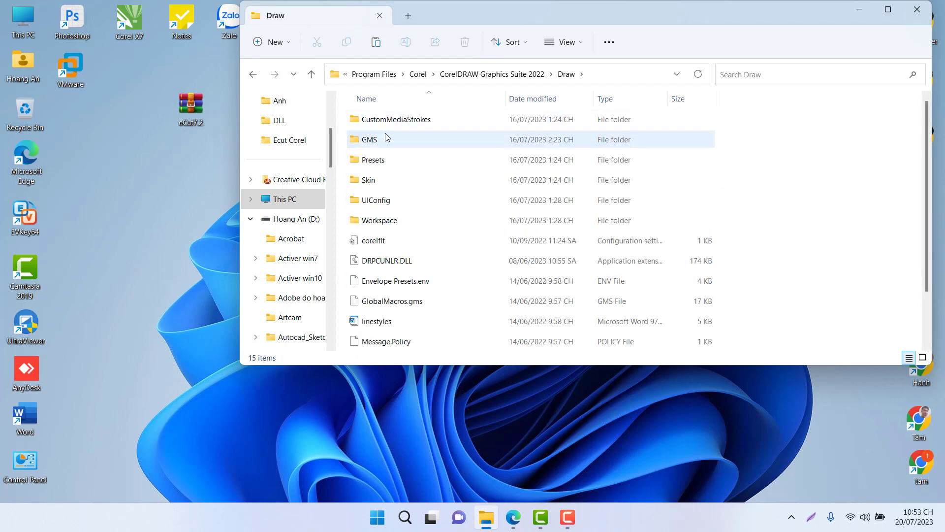
pyautogui.doubleClick(386, 138)
# - Paste the copied eCut.gms into the GMS folder, replacing the existing file, and close the folder window
pyautogui.rightClick(404, 264)
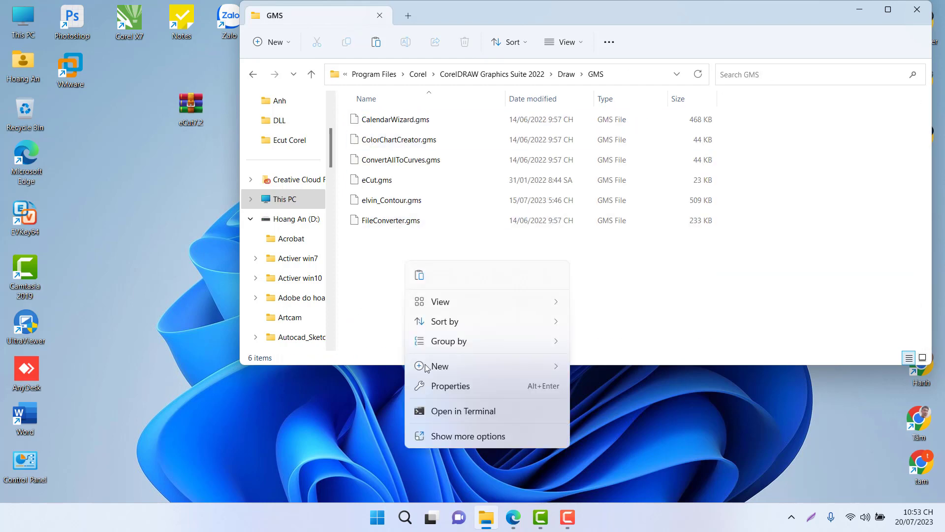
pyautogui.click(451, 442)
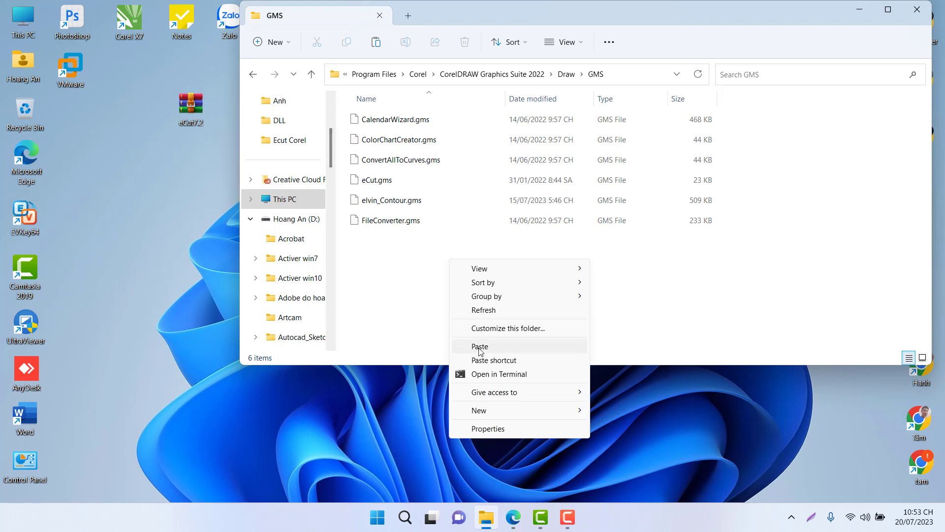
pyautogui.click(472, 345)
pyautogui.click(217, 201)
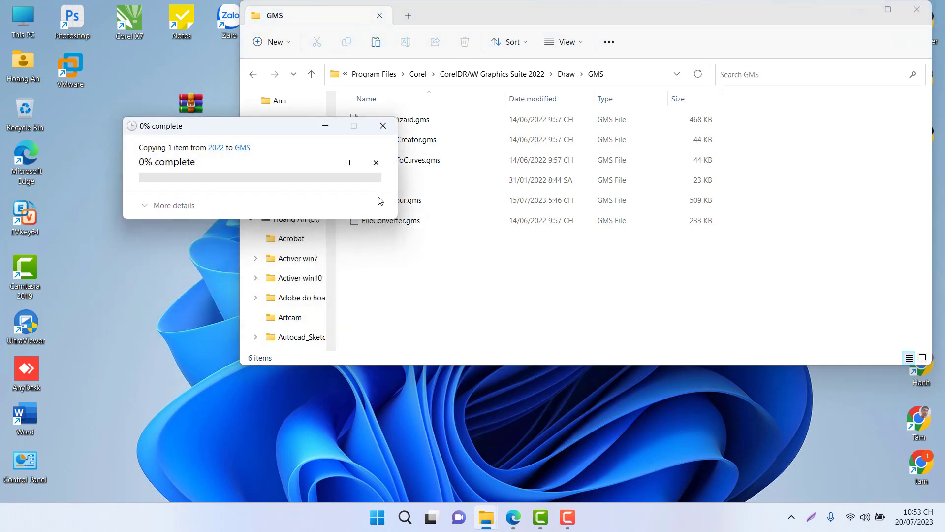
pyautogui.click(236, 201)
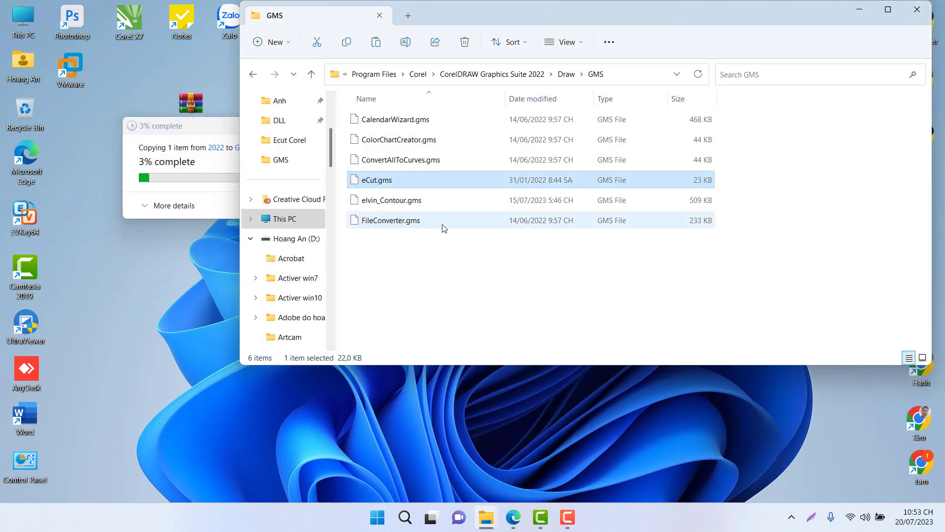
pyautogui.click(917, 9)
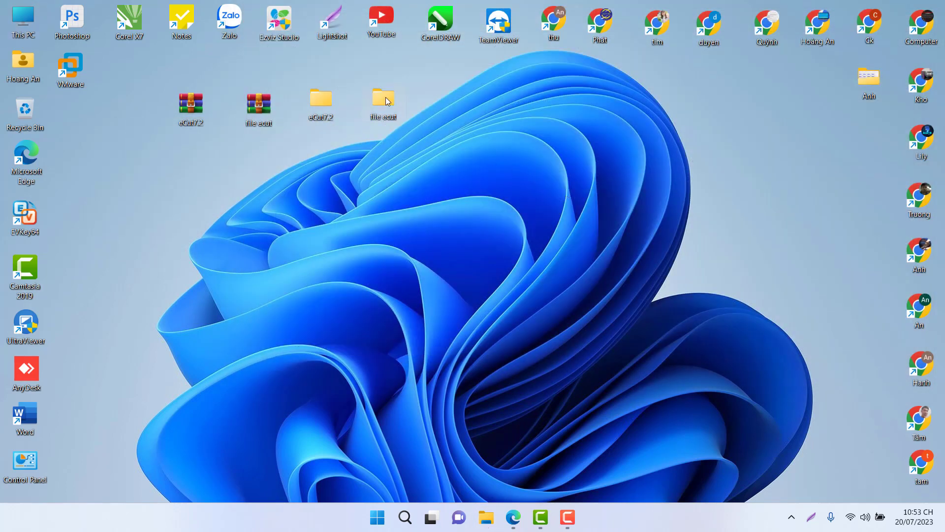
# - Copy TIENG VIET.cdws from the innermost file ecut folder on the desktop
pyautogui.doubleClick(385, 96)
pyautogui.doubleClick(403, 126)
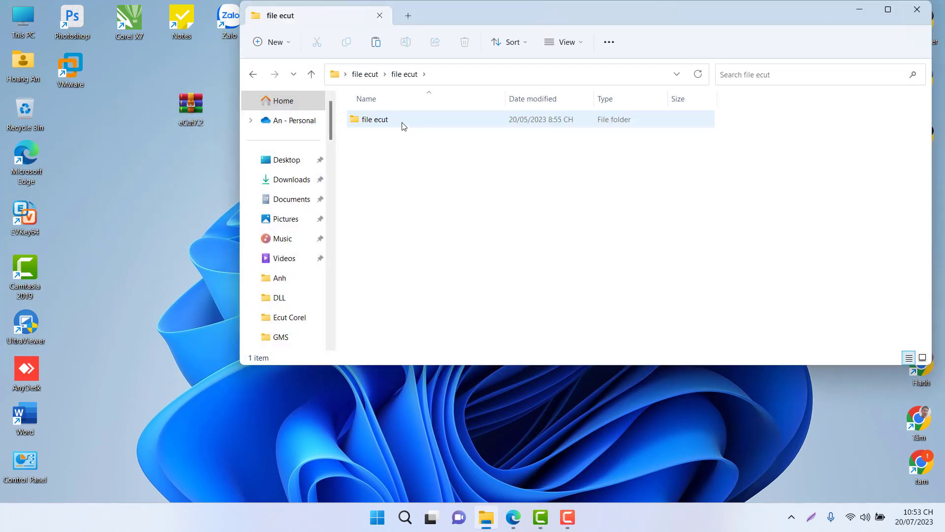
pyautogui.doubleClick(402, 126)
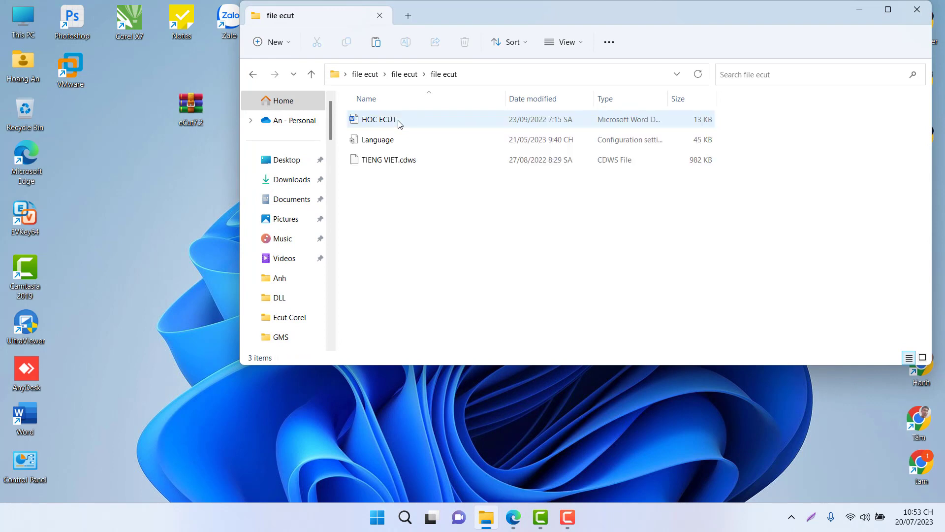
pyautogui.rightClick(383, 169)
pyautogui.click(440, 351)
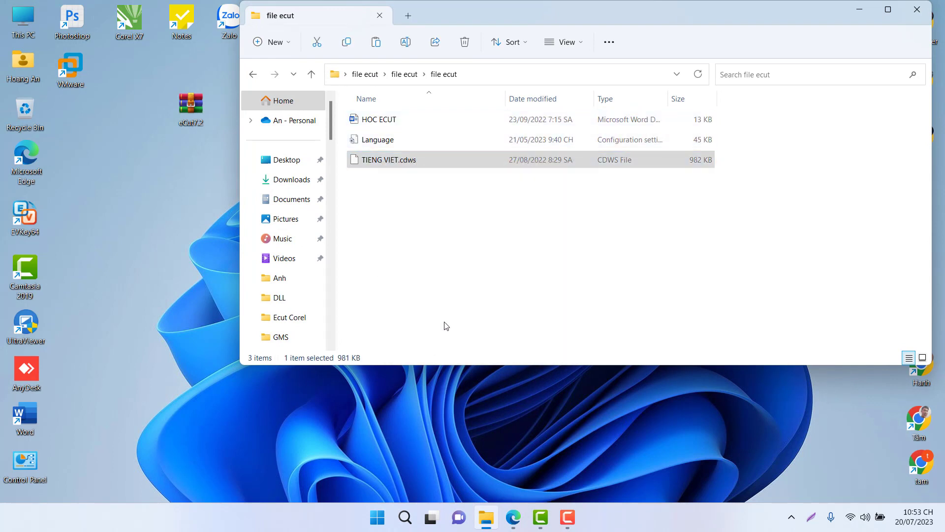
pyautogui.click(475, 282)
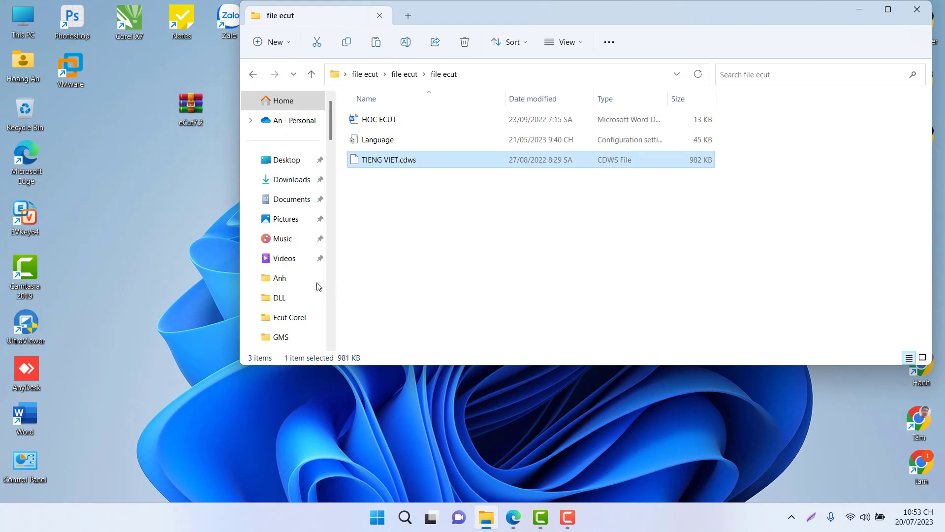
# - Paste the TIENG VIET.cdws workspace file into C:\eCut\eCut\CorelDRAW Toolbar\2017-2022
pyautogui.scroll(-2, 319, 286)
pyautogui.click(295, 297)
pyautogui.doubleClick(423, 130)
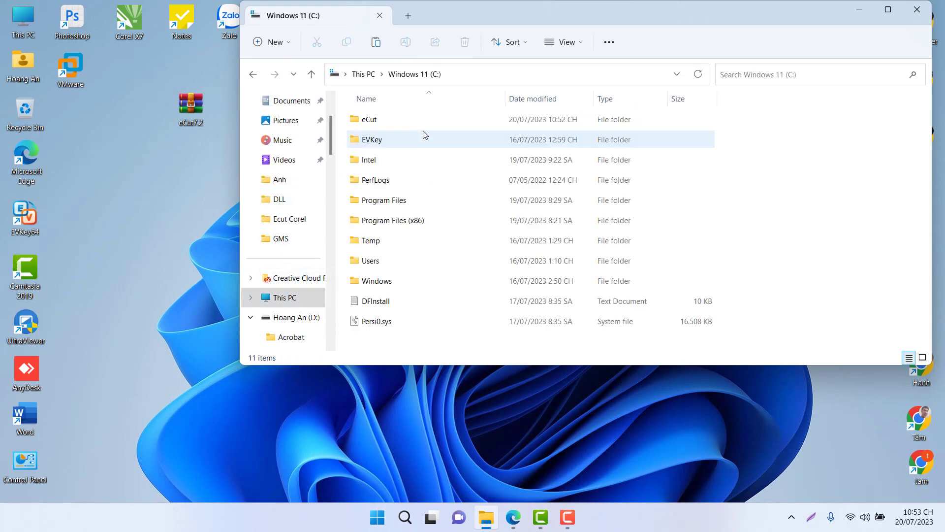
pyautogui.doubleClick(394, 126)
pyautogui.doubleClick(389, 122)
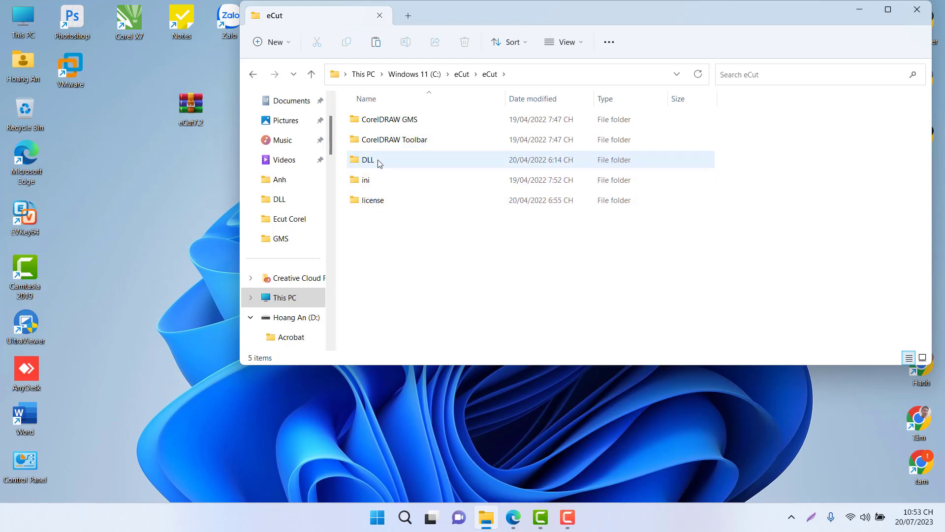
pyautogui.doubleClick(380, 163)
pyautogui.click(253, 74)
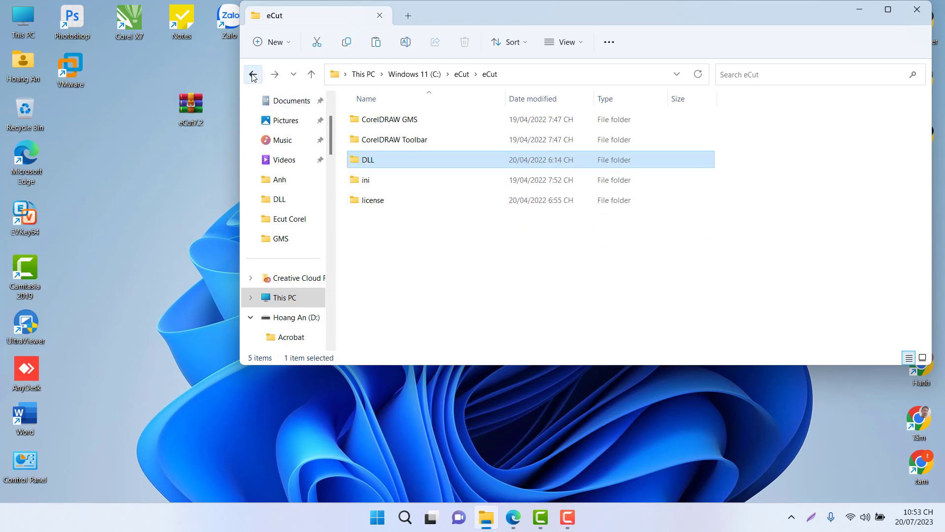
pyautogui.doubleClick(408, 143)
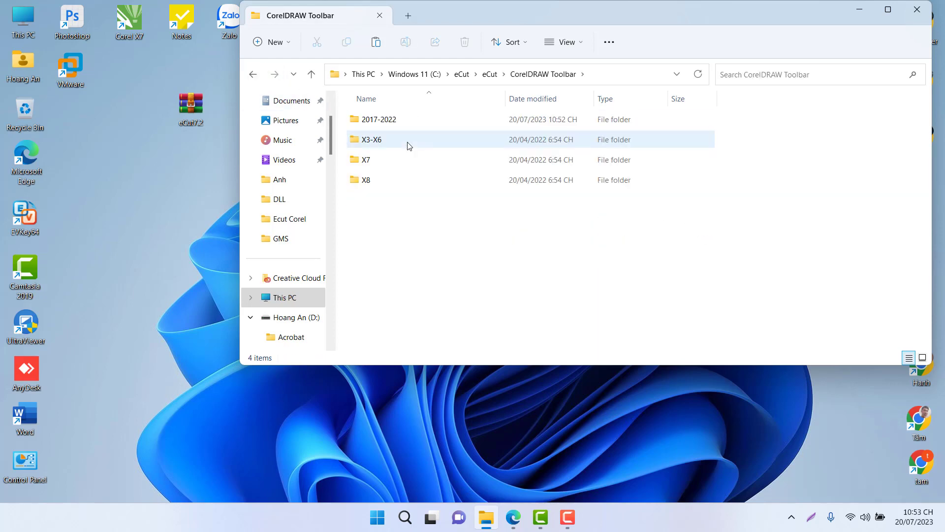
pyautogui.doubleClick(366, 119)
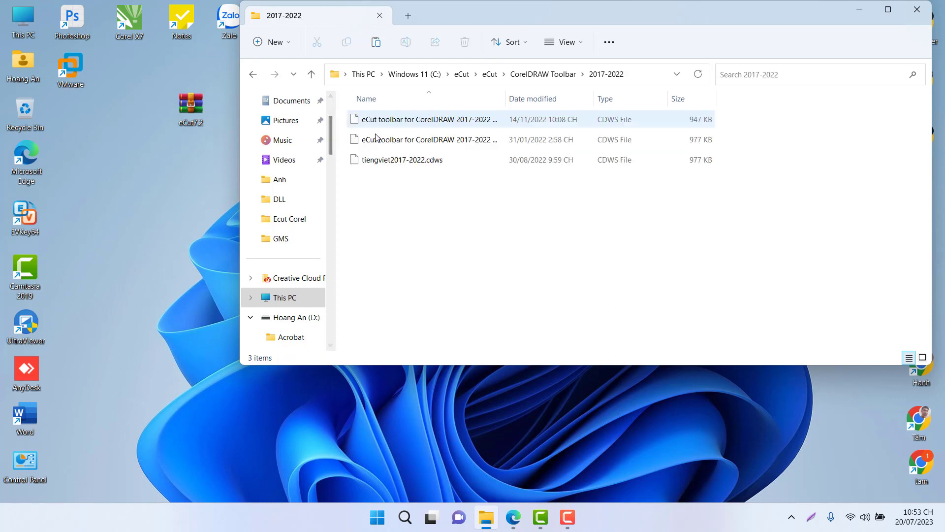
pyautogui.rightClick(416, 195)
pyautogui.click(475, 367)
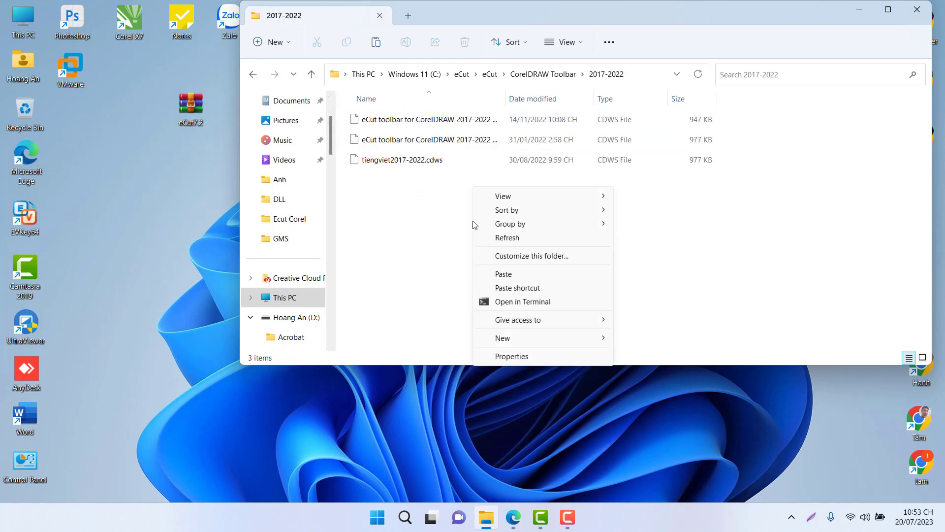
pyautogui.click(509, 277)
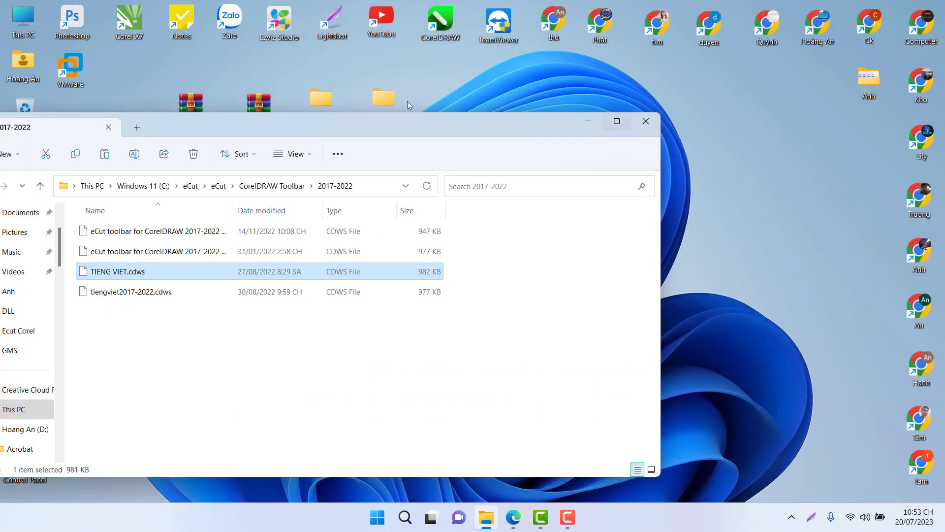
# - Copy the Language configuration file from the innermost file ecut folder on the desktop and close that folder window
pyautogui.doubleClick(380, 100)
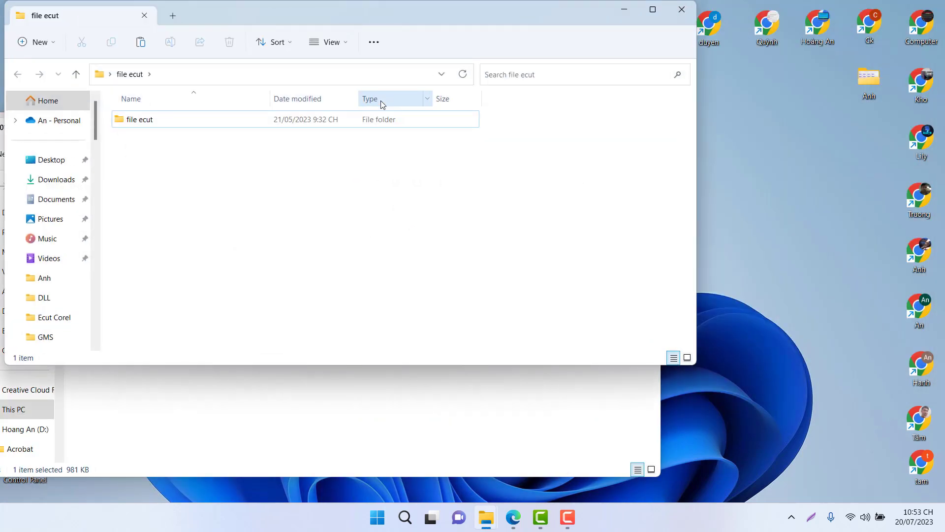
pyautogui.doubleClick(248, 126)
pyautogui.doubleClick(247, 125)
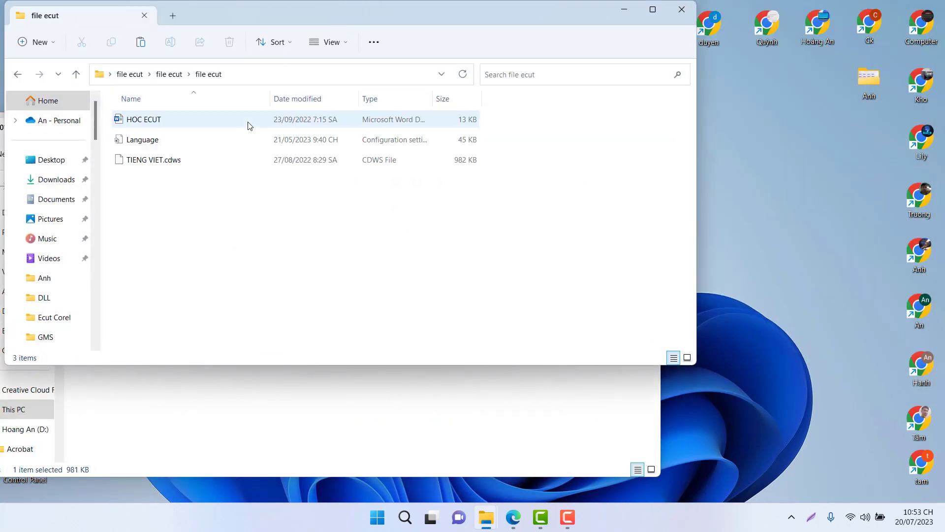
pyautogui.rightClick(141, 143)
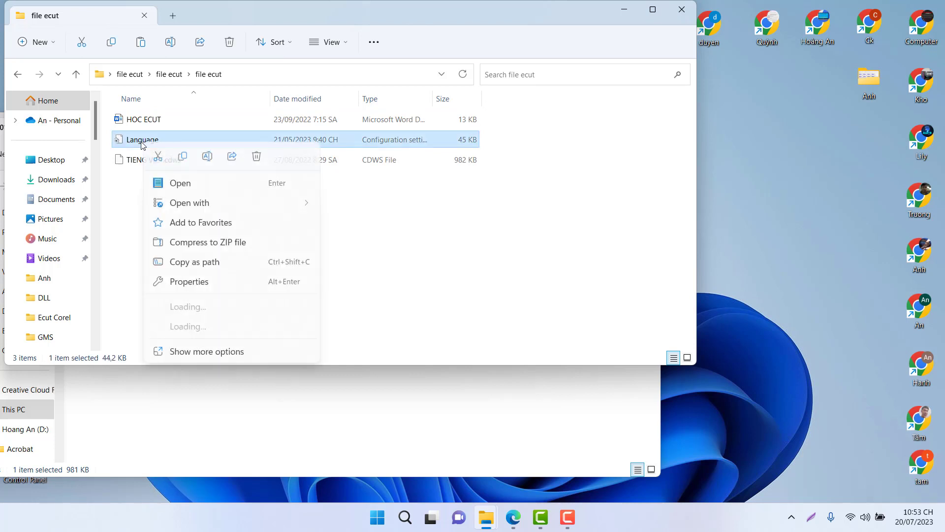
pyautogui.click(186, 353)
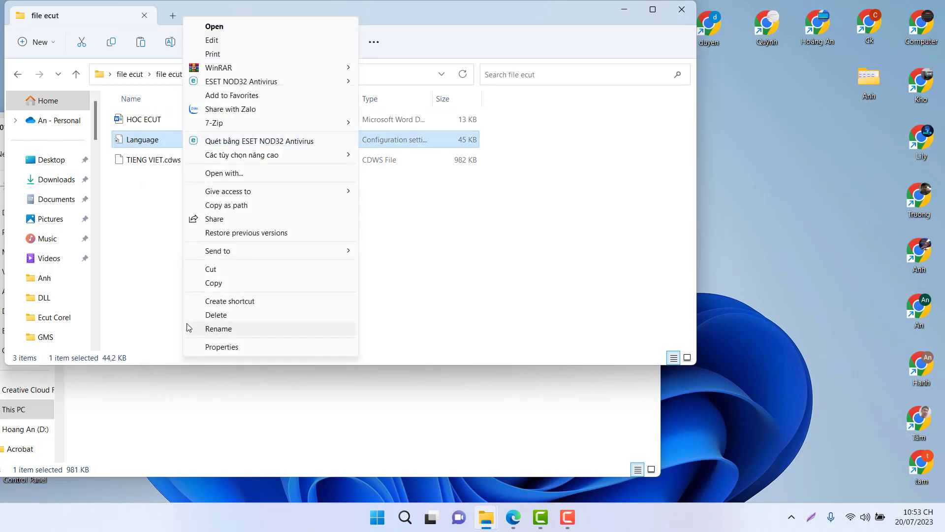
pyautogui.click(221, 284)
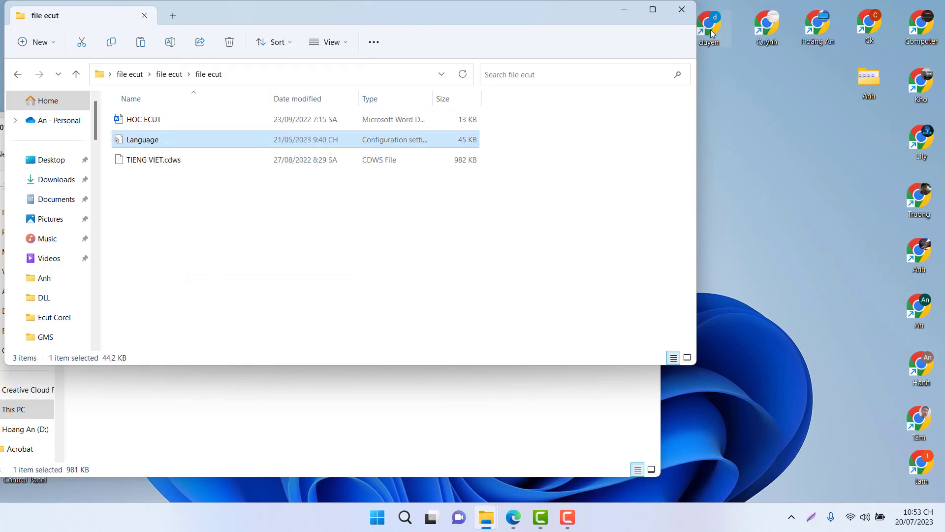
pyautogui.click(682, 10)
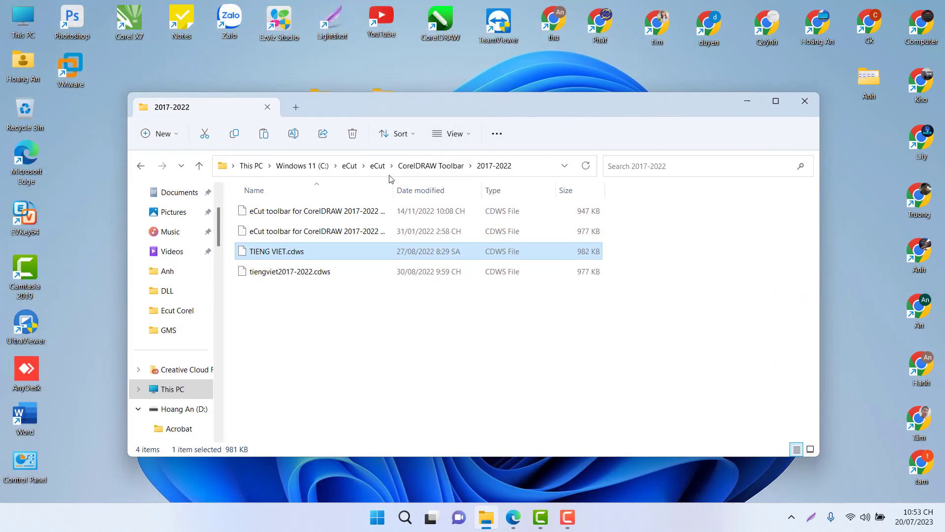
# - Go up from the 2017-2022 folder to C:\eCut\eCut
pyautogui.click(413, 166)
pyautogui.click(382, 166)
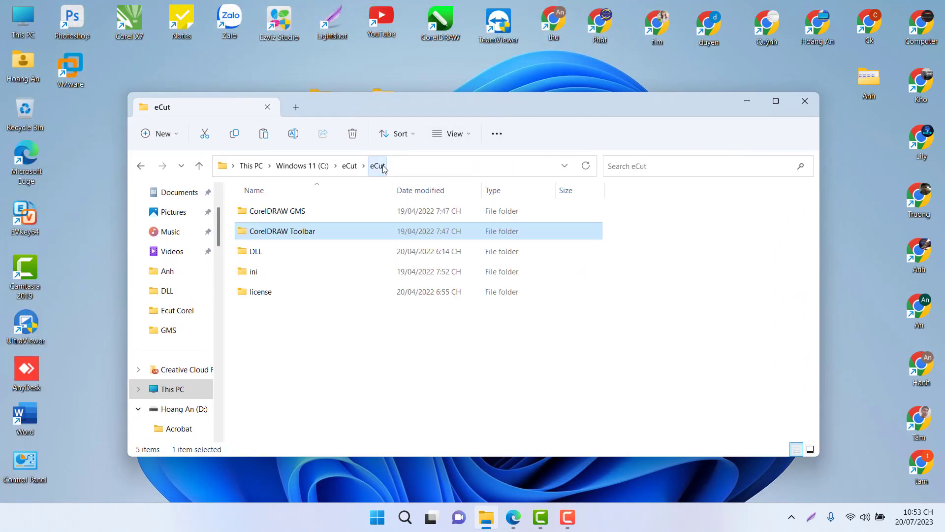
pyautogui.doubleClick(301, 252)
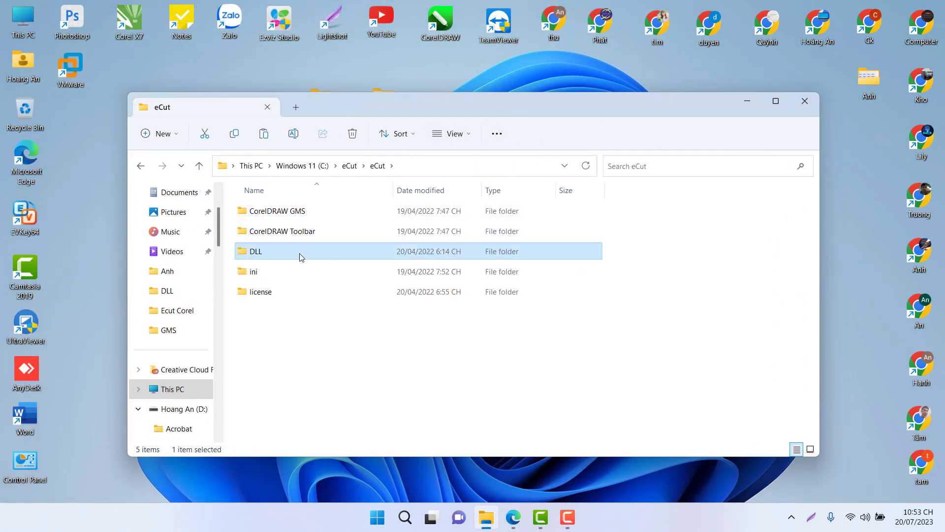
pyautogui.rightClick(353, 406)
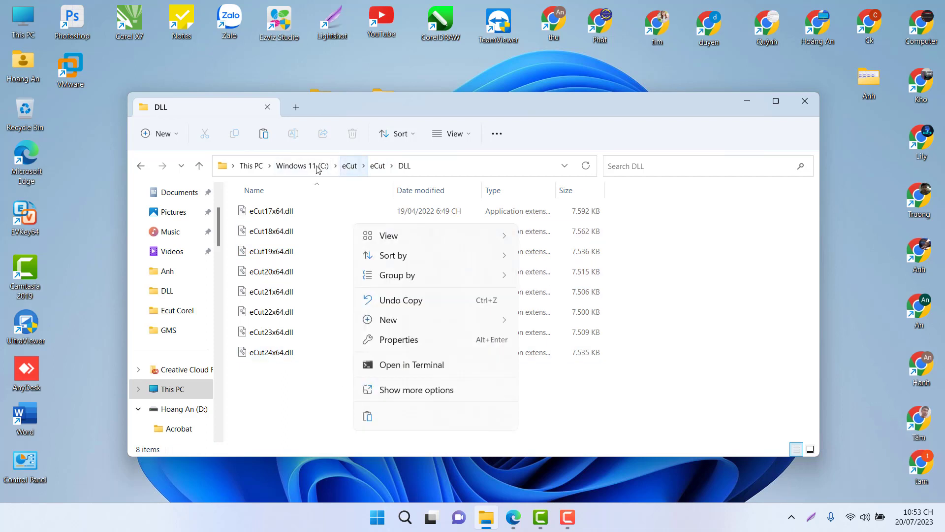
pyautogui.click(388, 168)
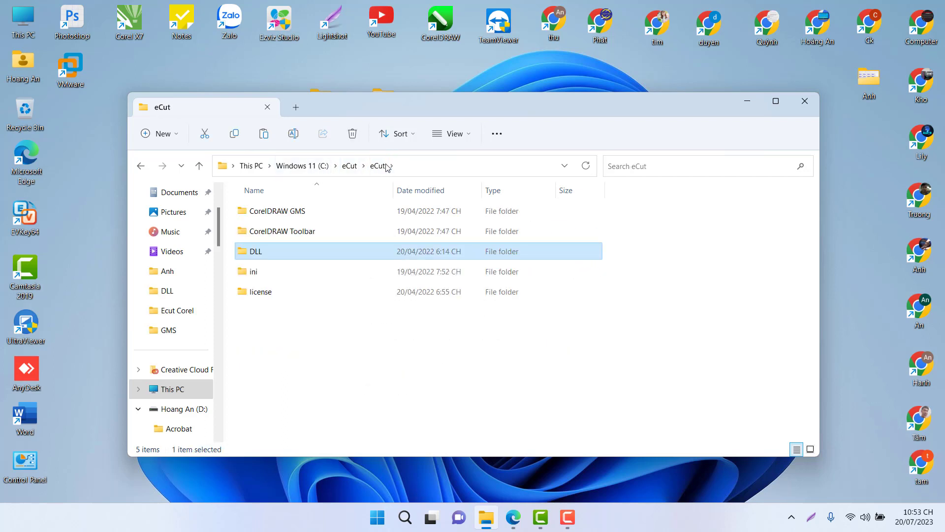
# - Paste the copied Language file into C:\eCut\eCut\ini, replacing the existing file, and close the folder window
pyautogui.doubleClick(283, 275)
pyautogui.rightClick(325, 412)
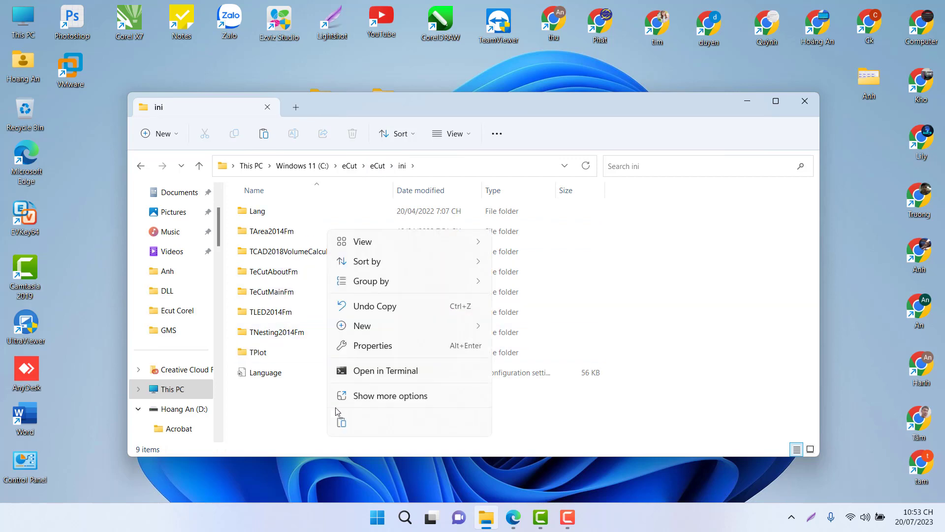
pyautogui.click(394, 399)
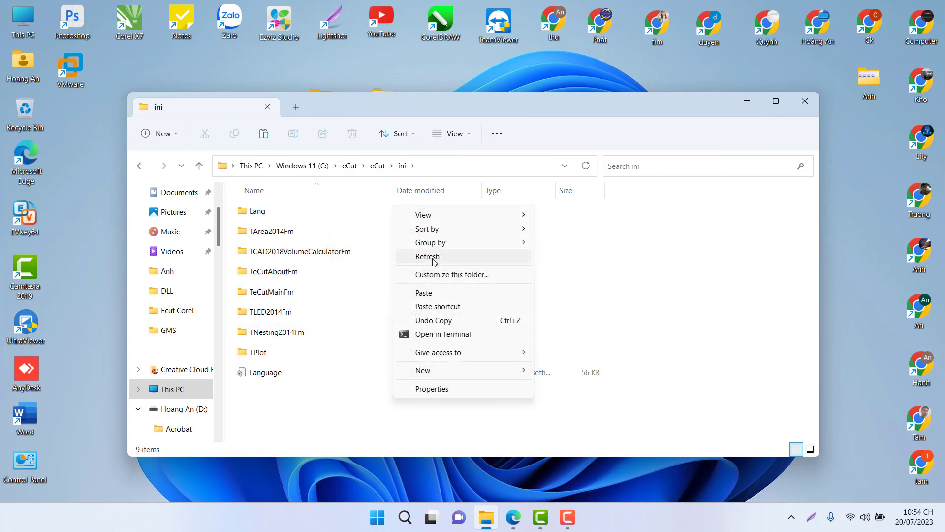
pyautogui.click(438, 294)
pyautogui.click(441, 193)
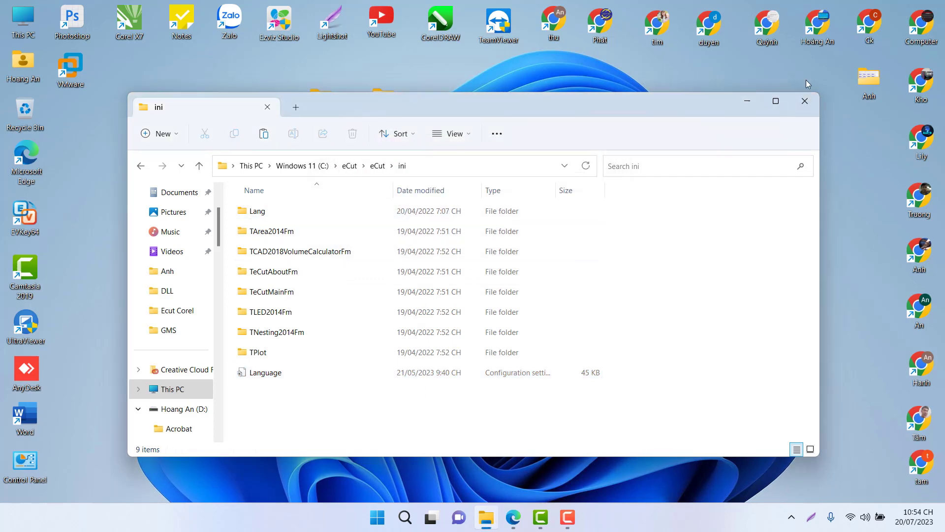
pyautogui.click(809, 103)
# - Start CorelDRAW from the desktop and create a new blank A4 document
pyautogui.rightClick(486, 201)
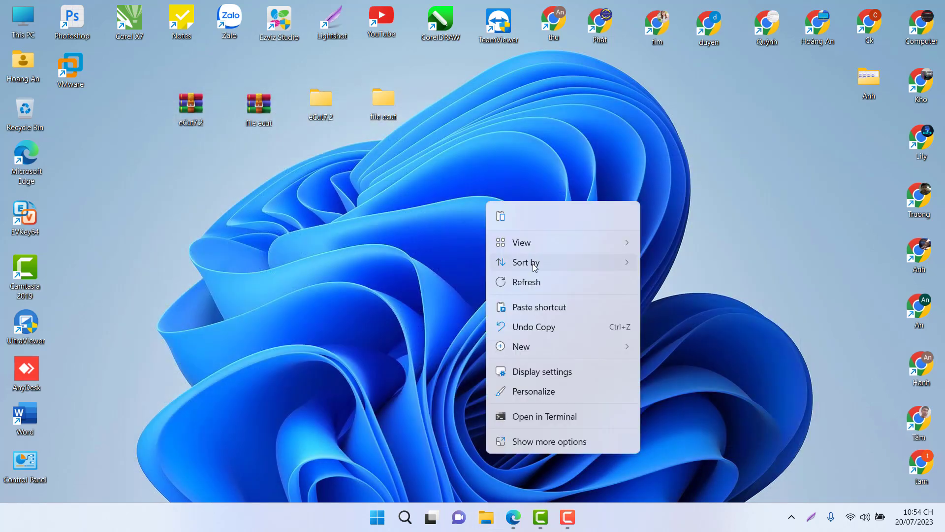
pyautogui.click(539, 282)
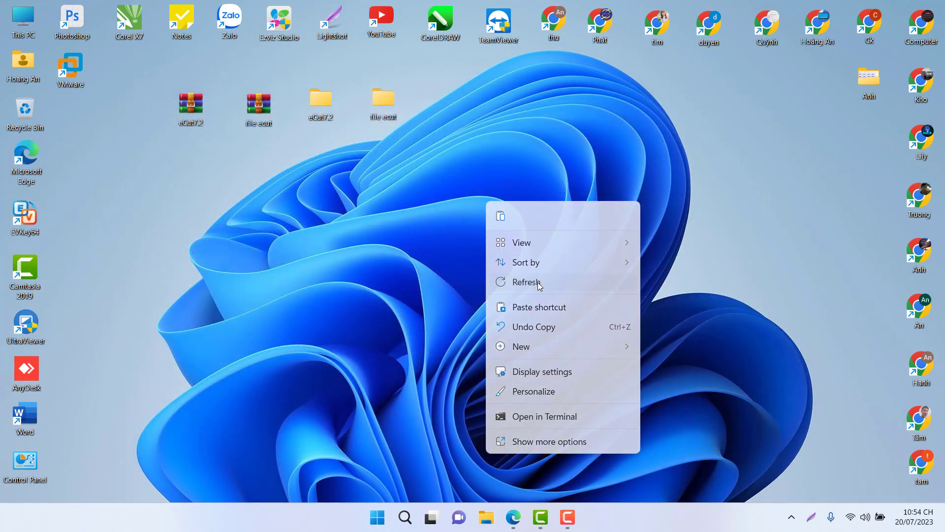
pyautogui.doubleClick(442, 27)
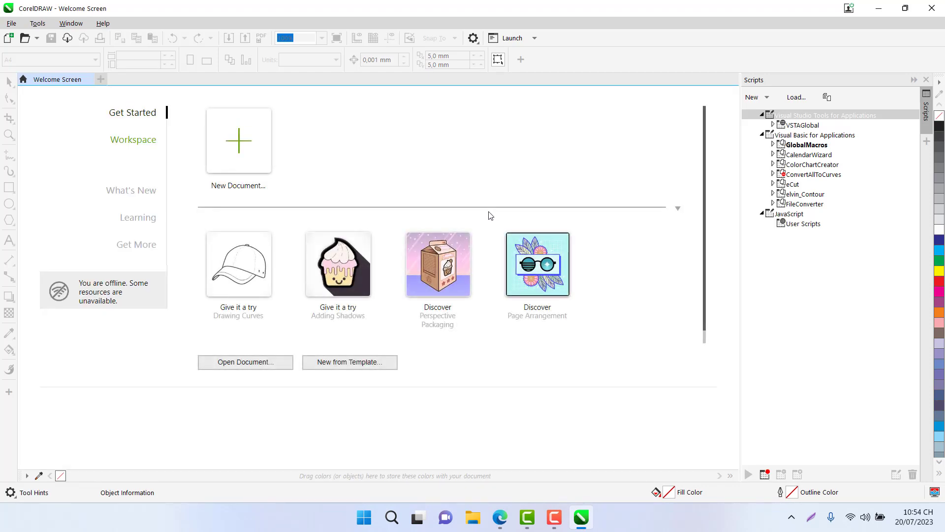
pyautogui.hotkey('ctrl', 'n')
pyautogui.click(673, 440)
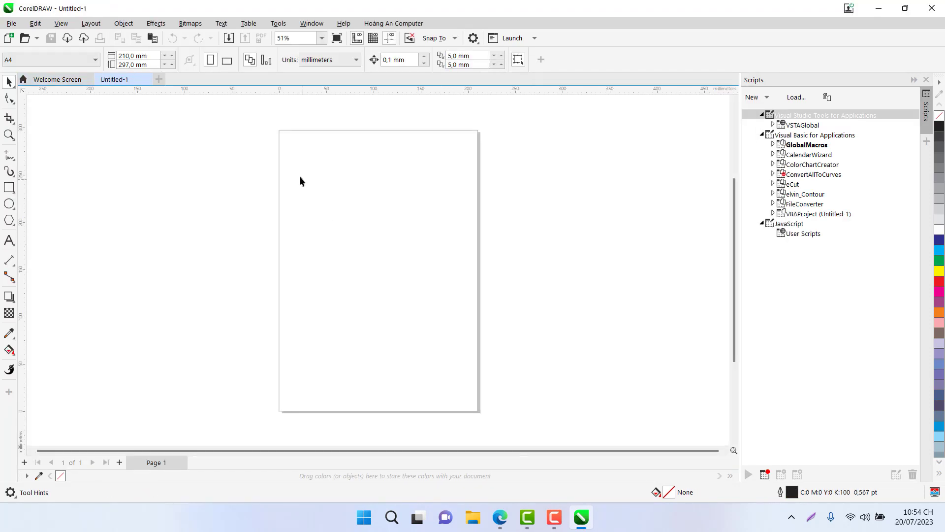
# - Import image 1 from Desktop\Anh and place it about 90 × 50 mm near the page's upper-left corner, leaving it deselected
pyautogui.rightClick(301, 177)
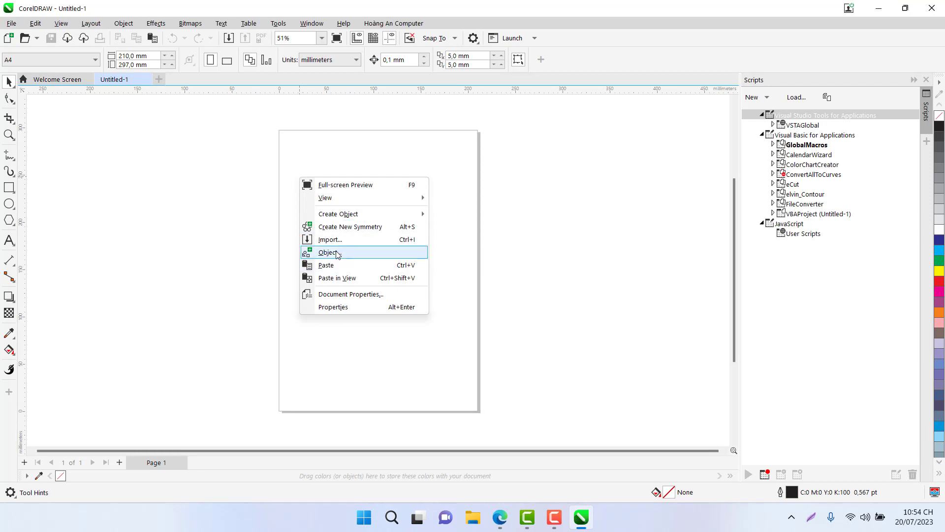
pyautogui.click(336, 242)
pyautogui.click(427, 204)
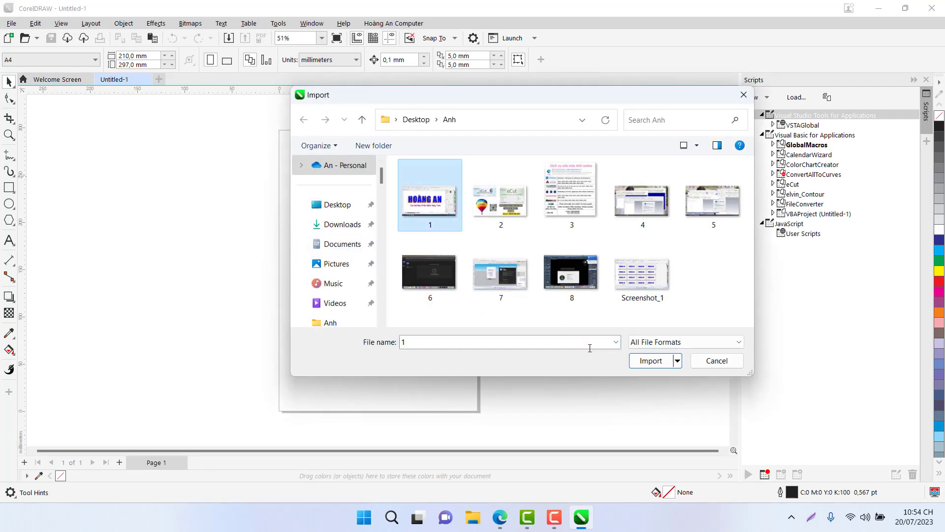
pyautogui.click(650, 361)
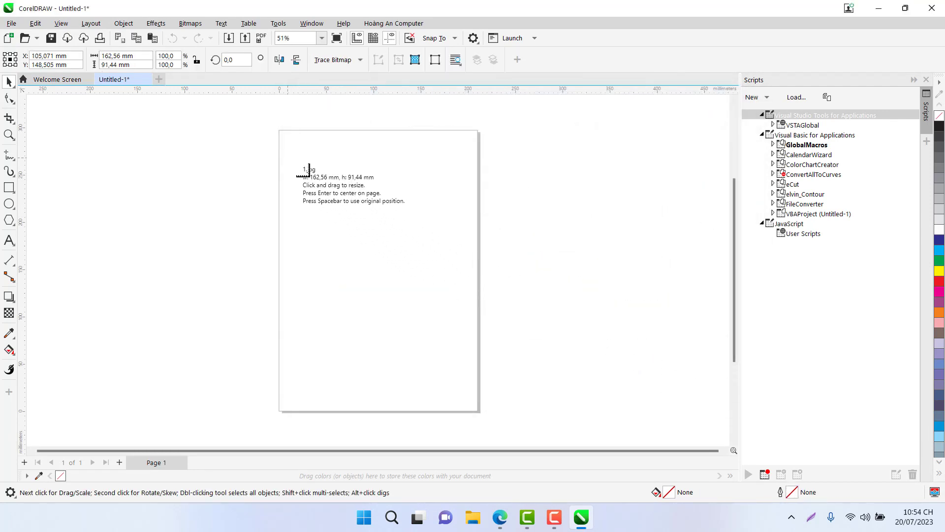
pyautogui.moveTo(288, 158); pyautogui.dragTo(373, 206)
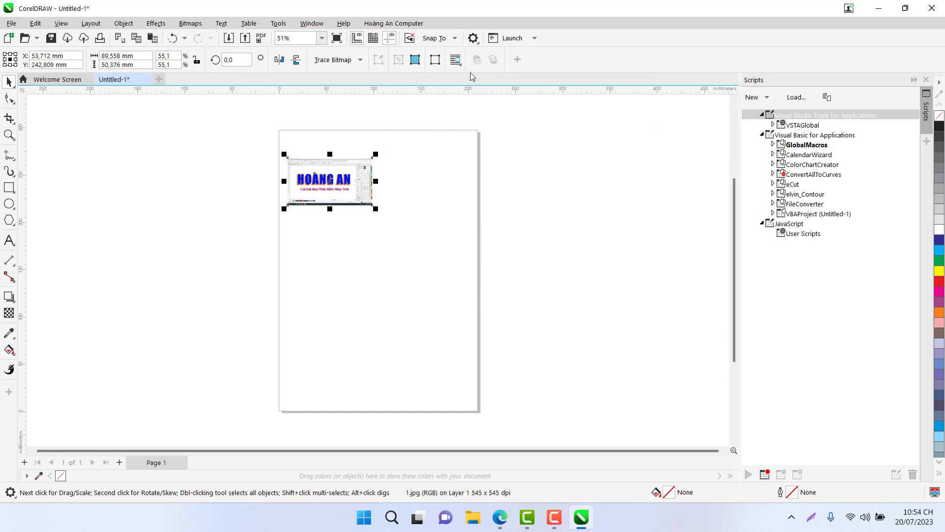
pyautogui.click(385, 167)
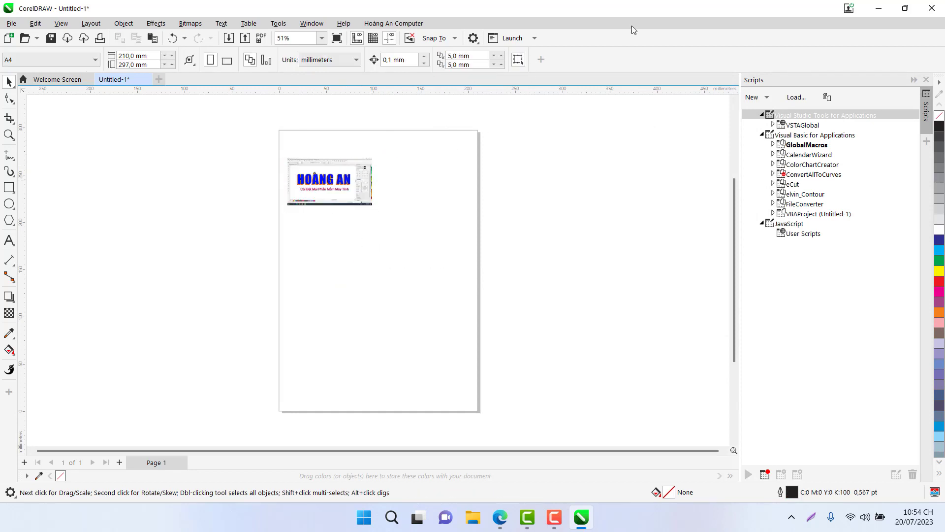
# - Start a workspace import and browse to C:\eCut\eCut\CorelDRAW Toolbar\2017-2022
pyautogui.rightClick(600, 55)
pyautogui.moveTo(643, 61)
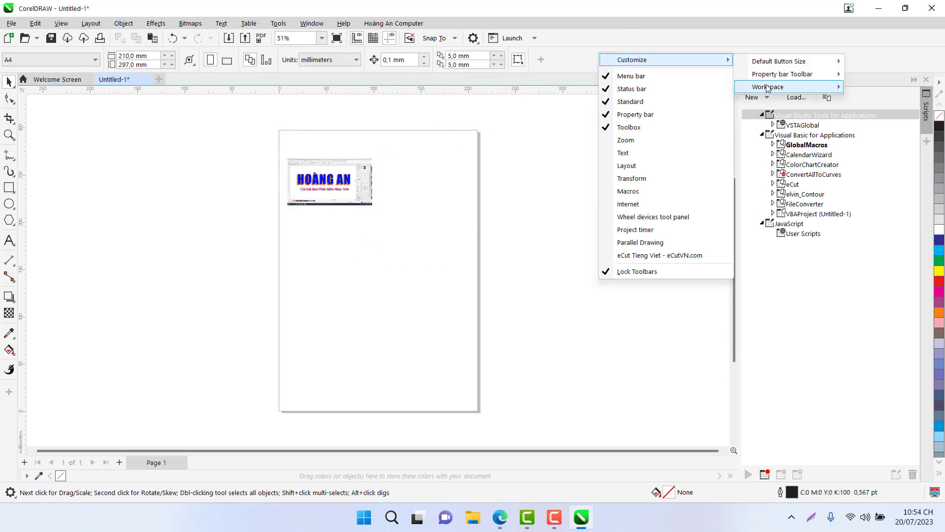
pyautogui.moveTo(769, 90)
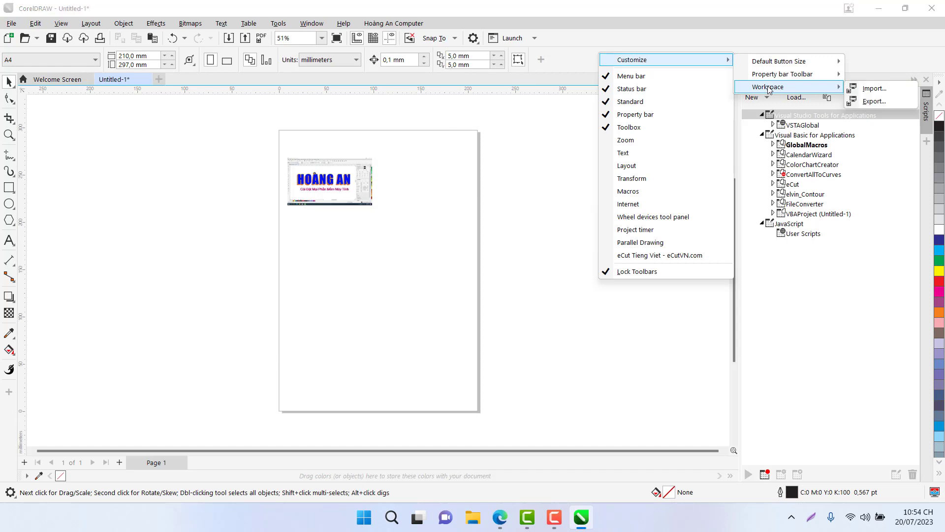
pyautogui.click(872, 89)
pyautogui.scroll(-3, 346, 274)
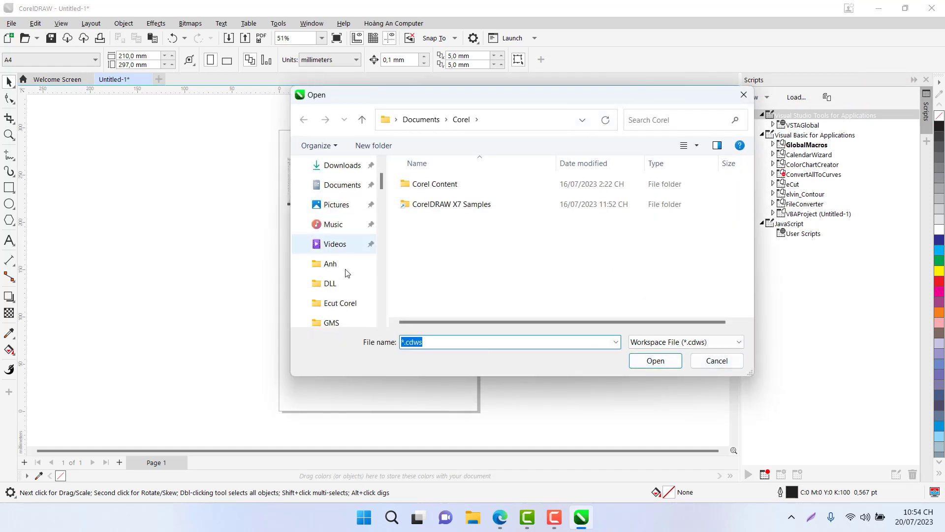
pyautogui.click(340, 283)
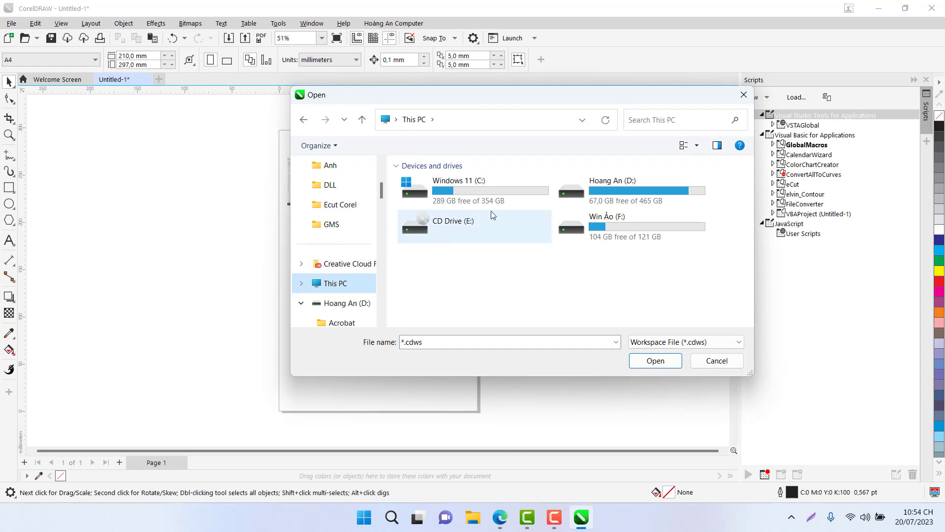
pyautogui.doubleClick(512, 193)
pyautogui.doubleClick(419, 189)
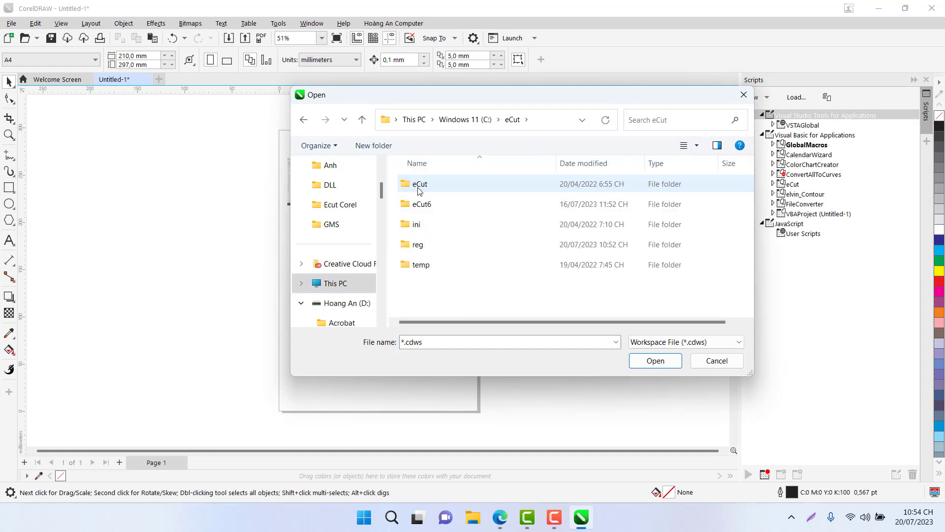
pyautogui.doubleClick(419, 186)
pyautogui.doubleClick(465, 215)
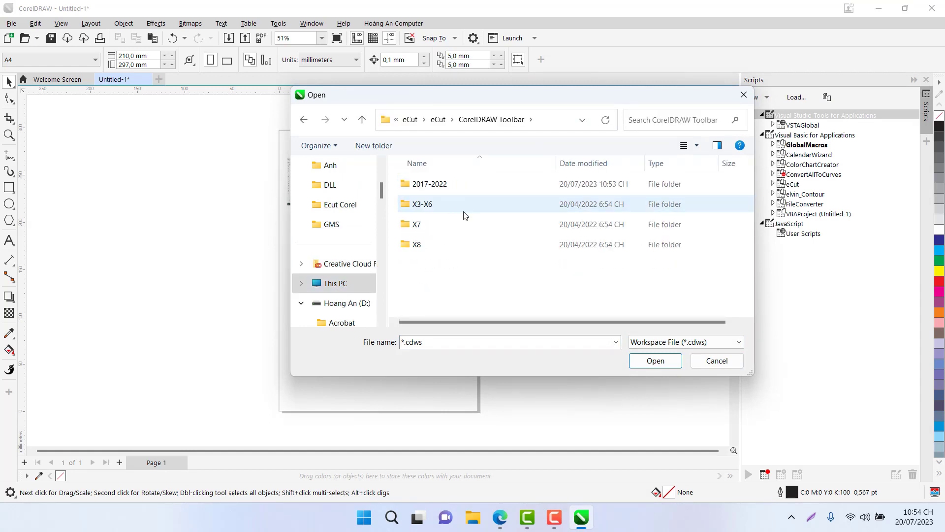
pyautogui.doubleClick(421, 190)
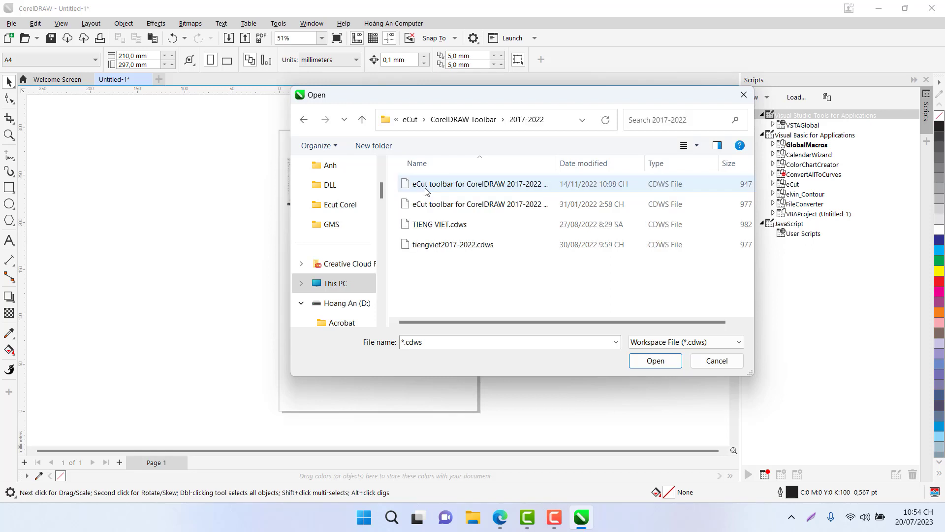
# - Import the toolbars from TIENG VIET.cdws into the current workspace
pyautogui.click(466, 246)
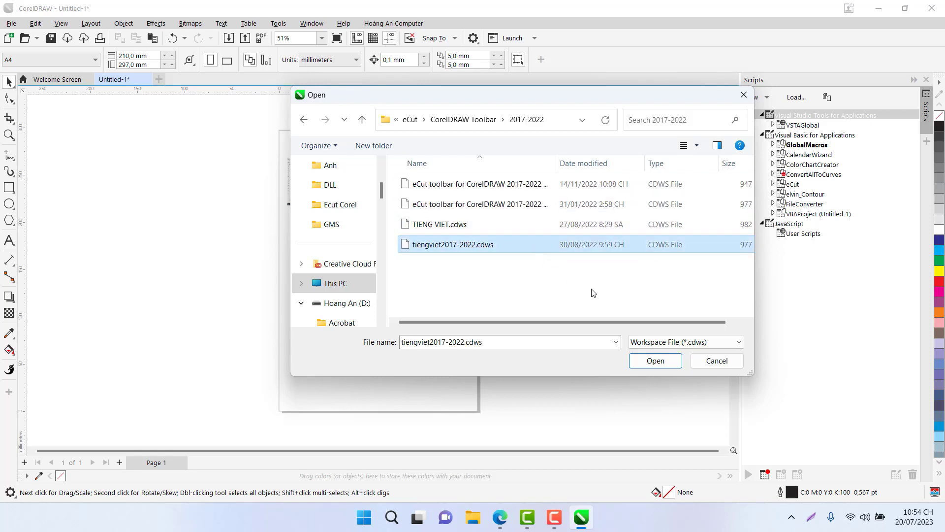
pyautogui.click(503, 226)
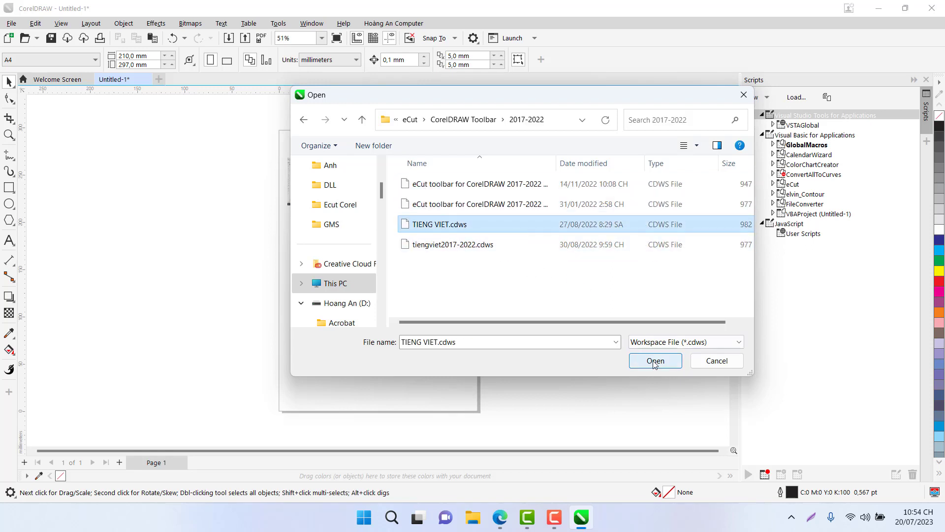
pyautogui.click(655, 364)
pyautogui.click(425, 298)
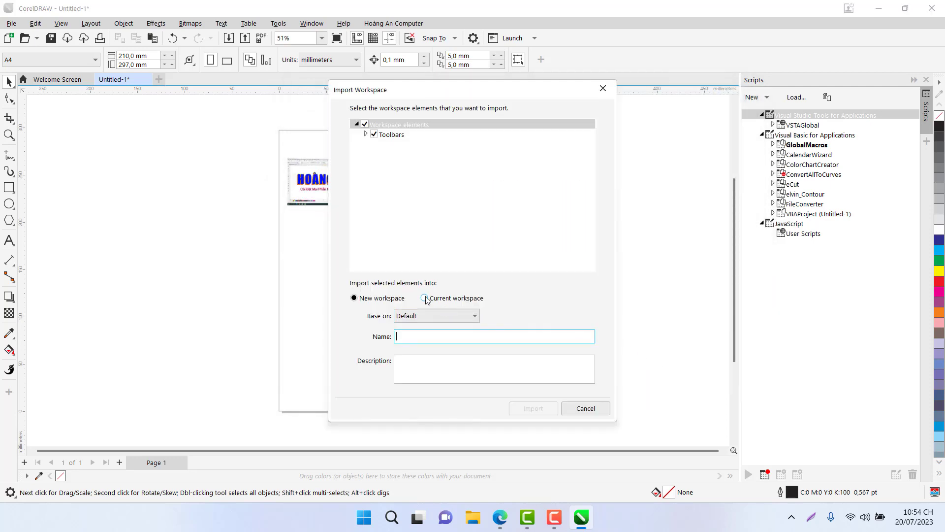
pyautogui.click(534, 409)
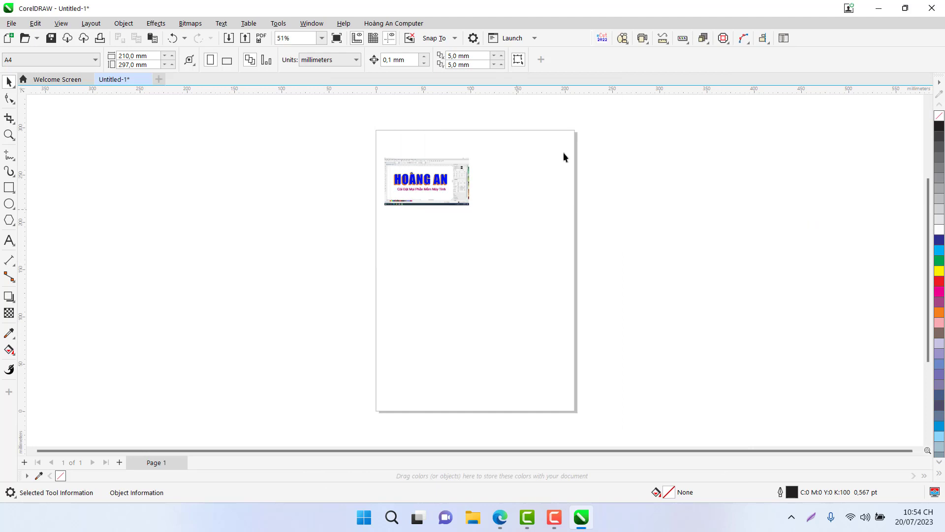
# - Duplicate the imported image with eCut's Nhân bản over an area 300 mm wide and 300 mm high, with the height limit enabled
pyautogui.click(627, 42)
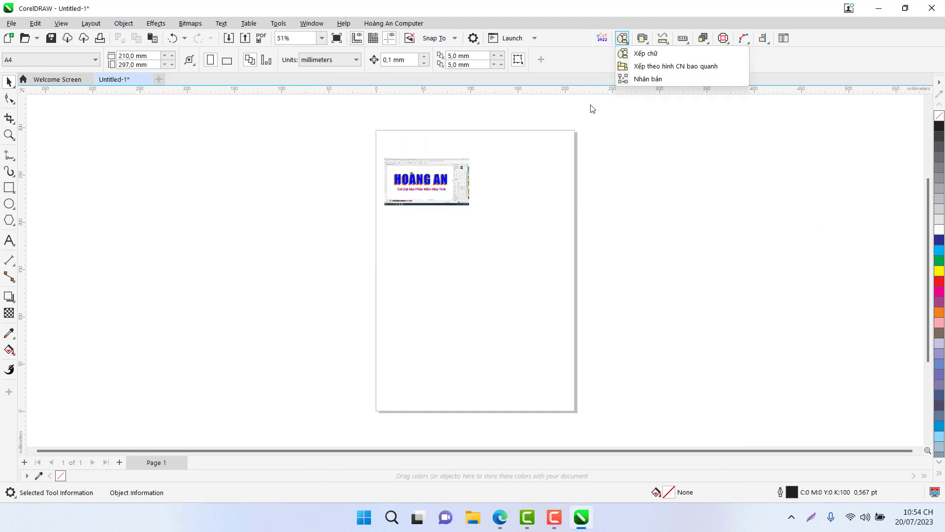
pyautogui.click(553, 167)
pyautogui.click(437, 190)
pyautogui.click(623, 40)
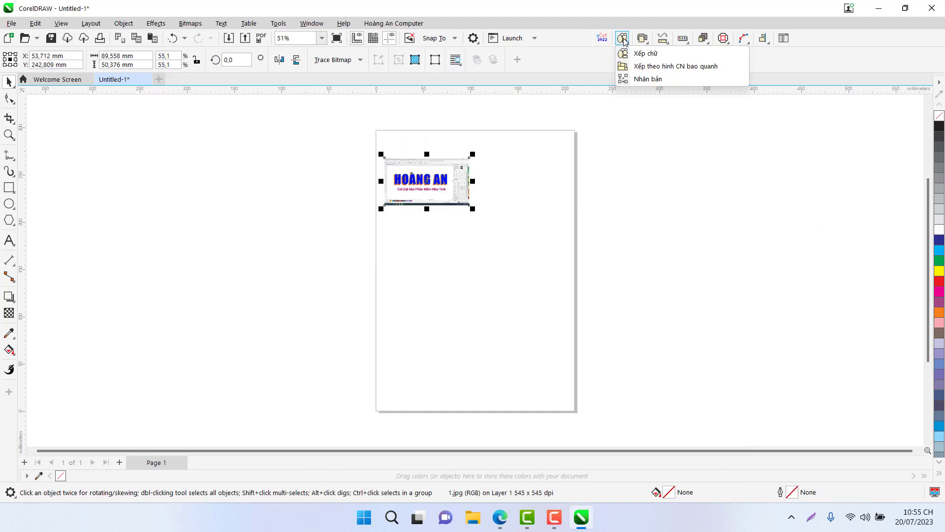
pyautogui.click(585, 122)
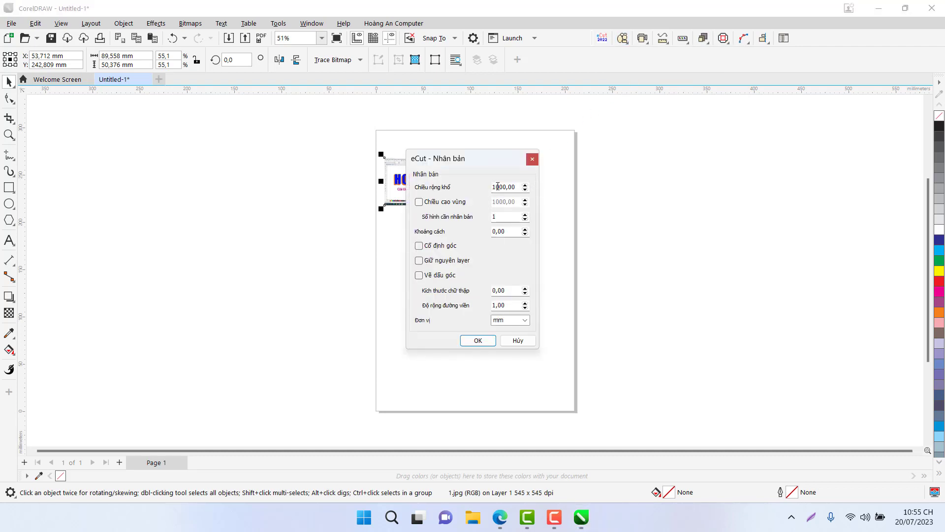
pyautogui.click(419, 203)
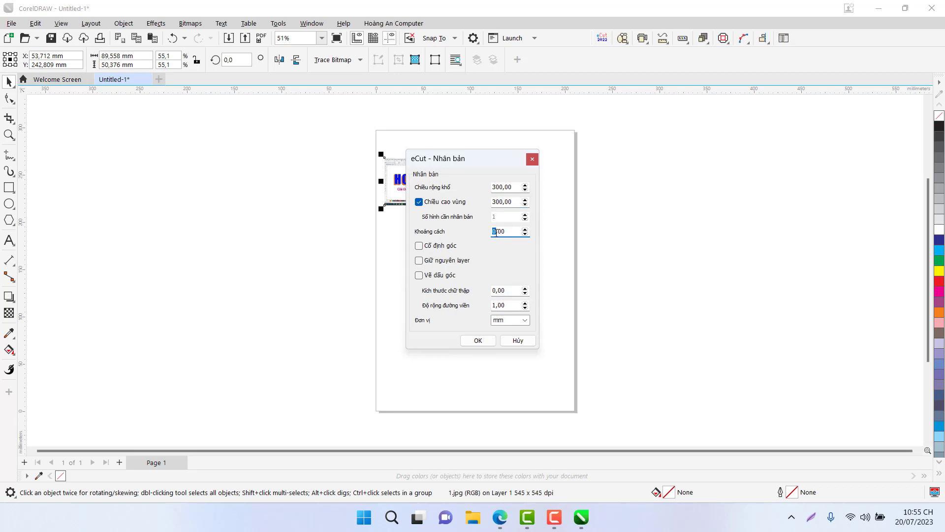
pyautogui.click(476, 341)
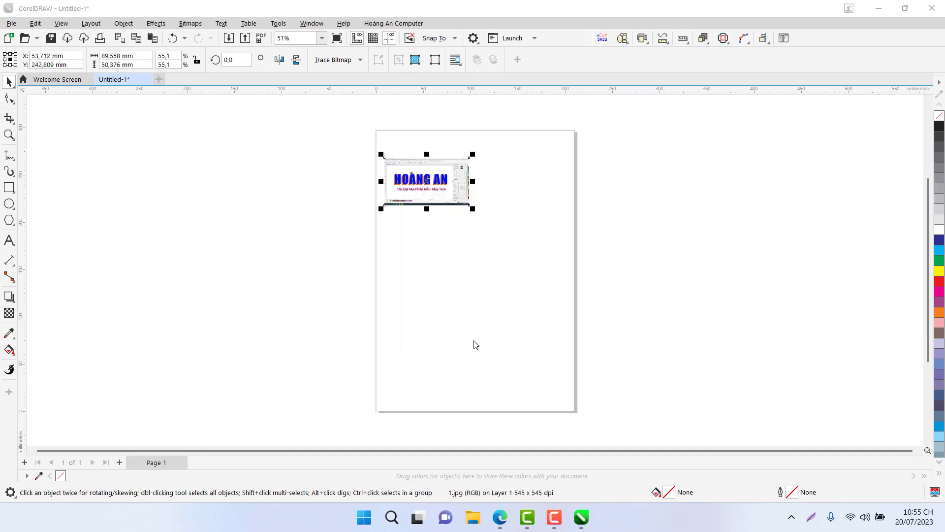
# - Save the drawing of image copies to the Desktop as an in CDR format and close CorelDRAW
pyautogui.scroll(2, 921, 255)
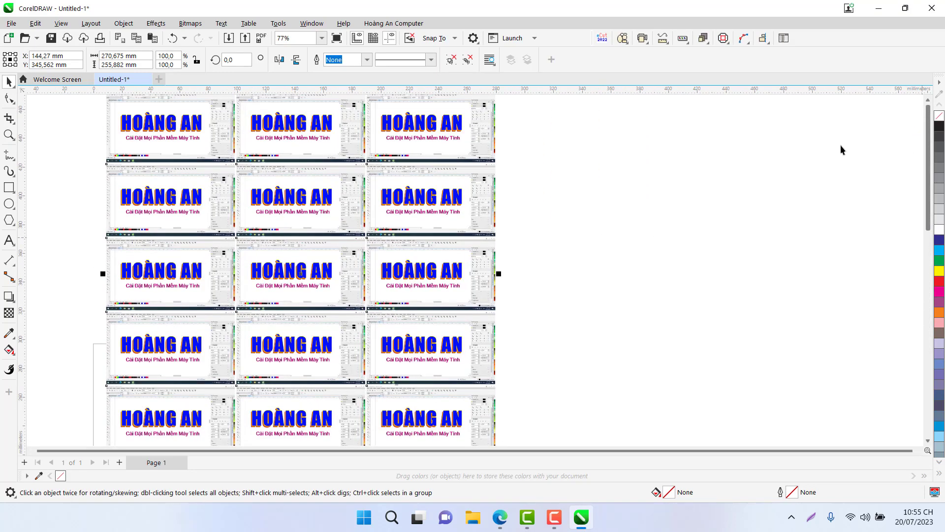
pyautogui.scroll(2, 684, 213)
pyautogui.scroll(1, 427, 405)
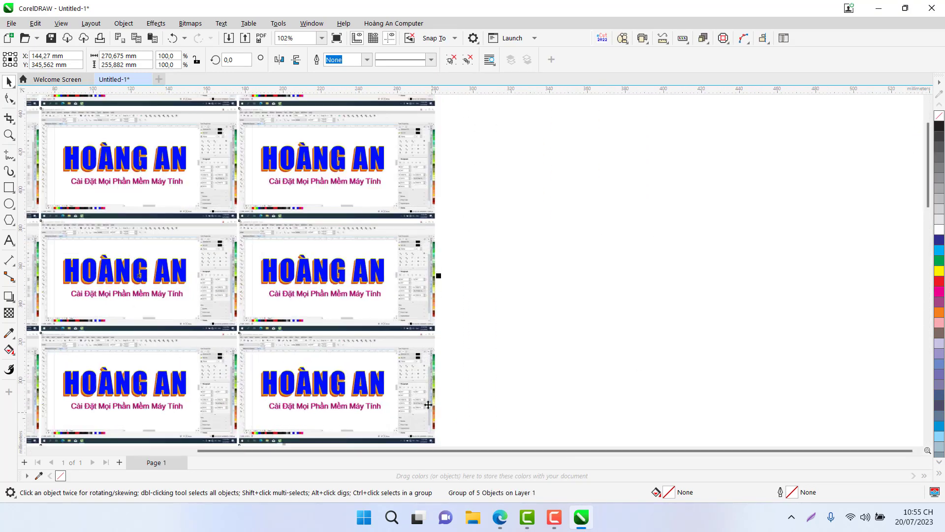
pyautogui.scroll(1, 428, 404)
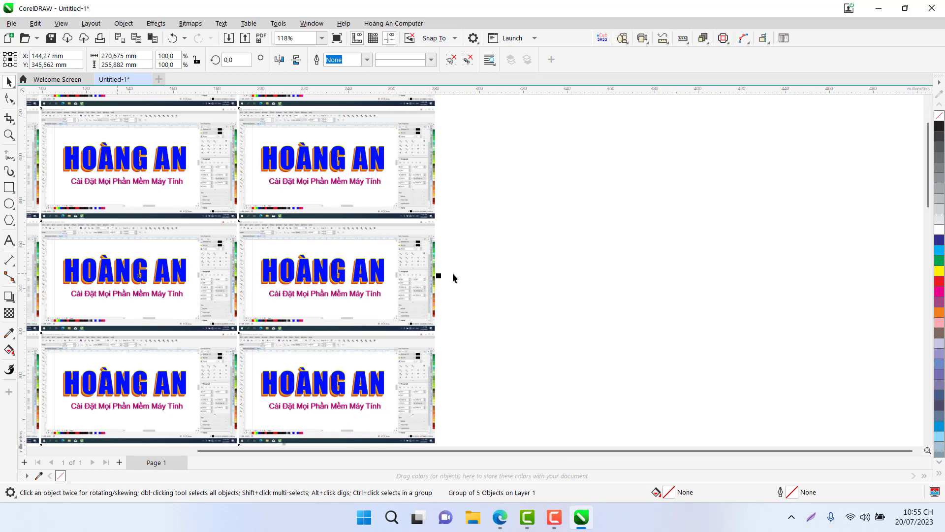
pyautogui.scroll(-3, 453, 275)
pyautogui.scroll(1, 508, 161)
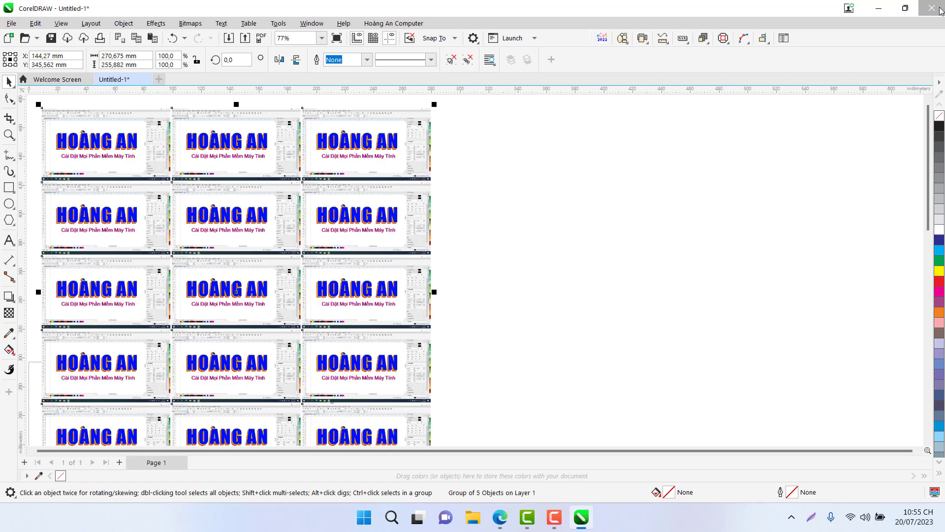
pyautogui.click(11, 24)
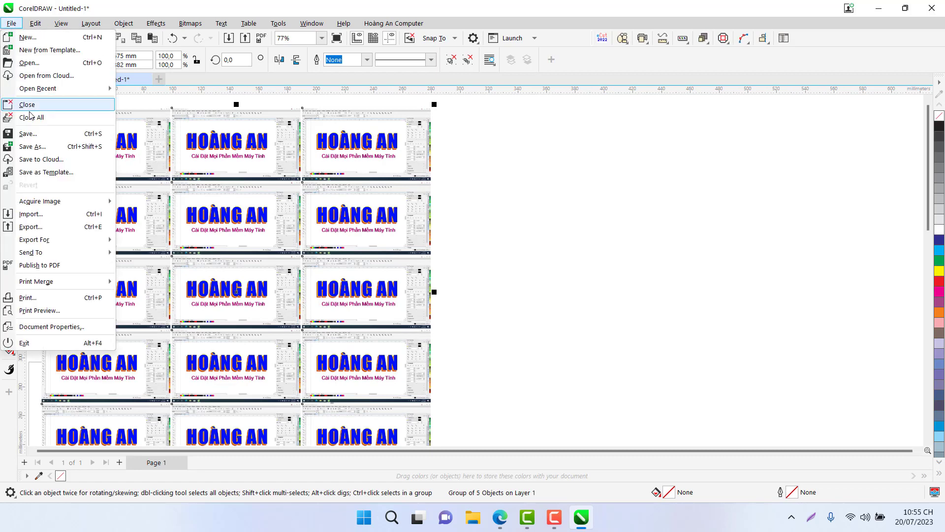
pyautogui.click(34, 144)
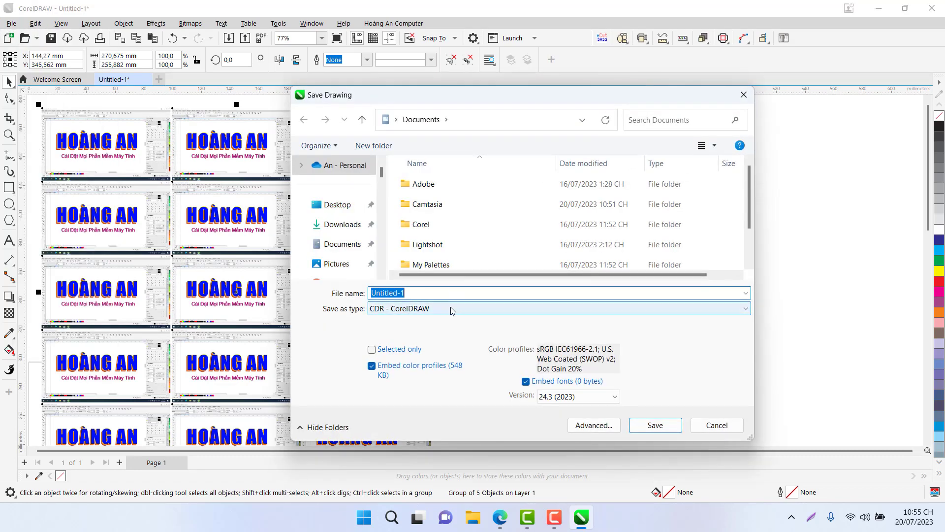
pyautogui.write('an')
pyautogui.click(328, 206)
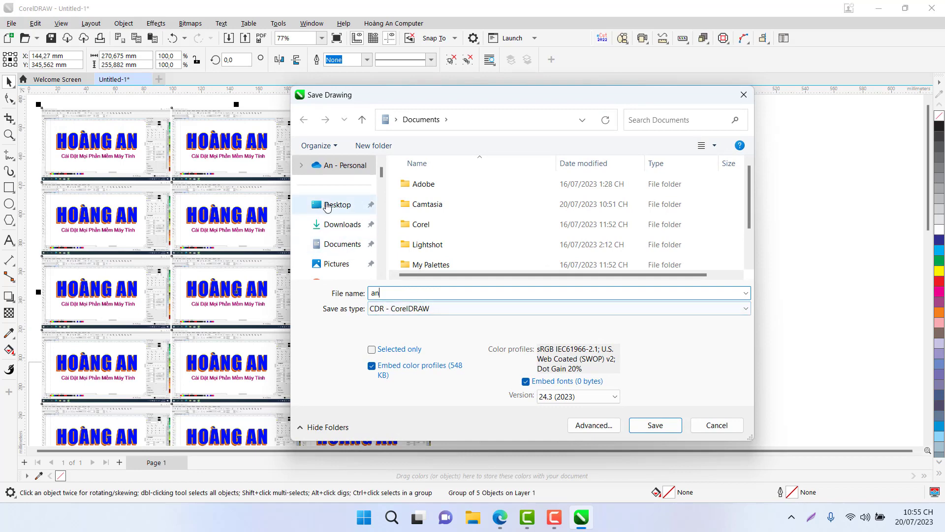
pyautogui.click(653, 425)
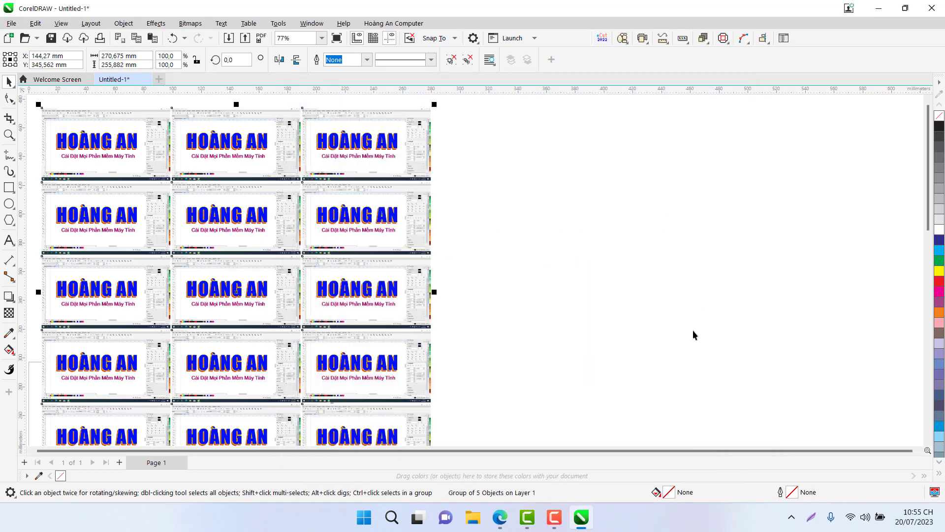
pyautogui.click(933, 15)
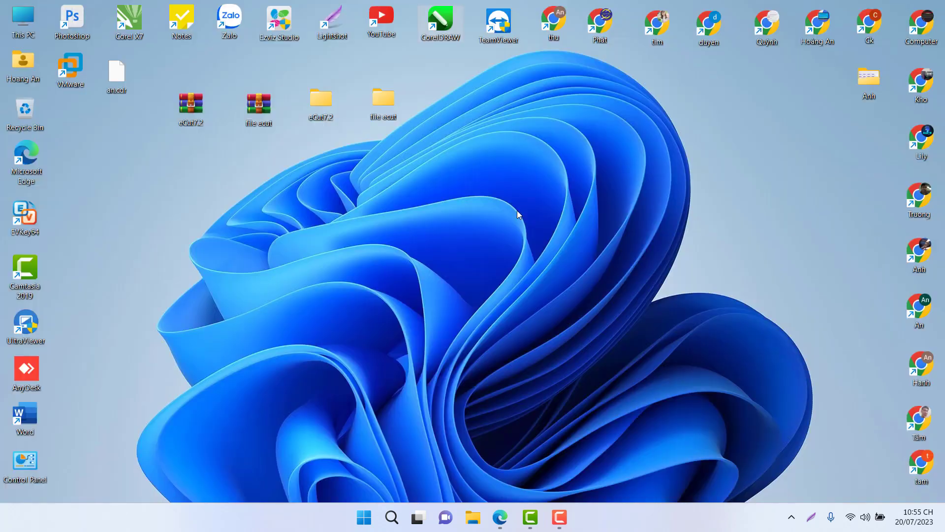
# - Open an.cdr from the desktop, choosing CorelDRAW 2022 (64-Bit) to always open .cdr files
pyautogui.rightClick(506, 209)
pyautogui.click(561, 286)
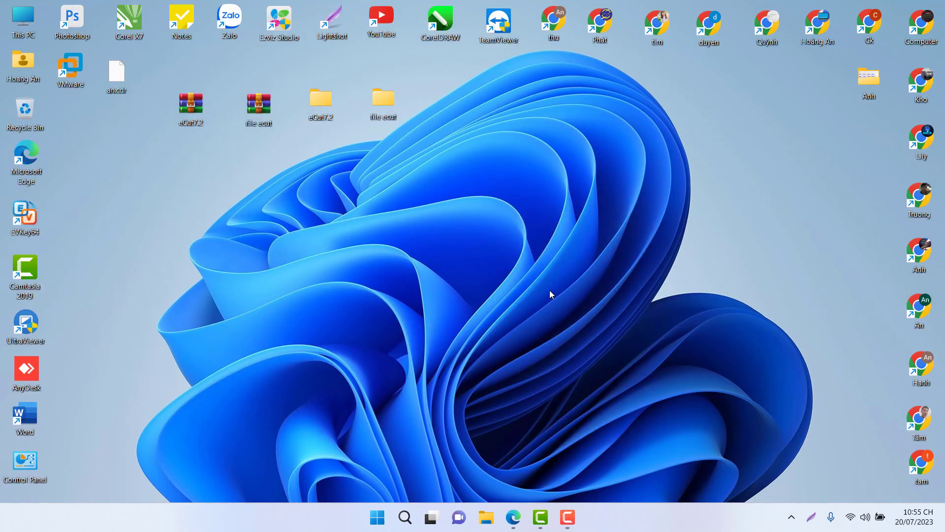
pyautogui.doubleClick(120, 75)
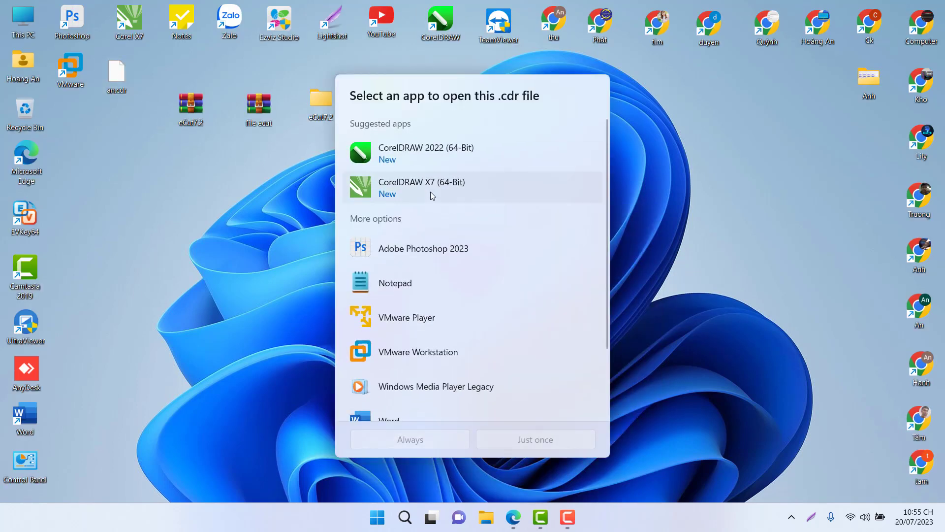
pyautogui.click(426, 161)
pyautogui.click(409, 440)
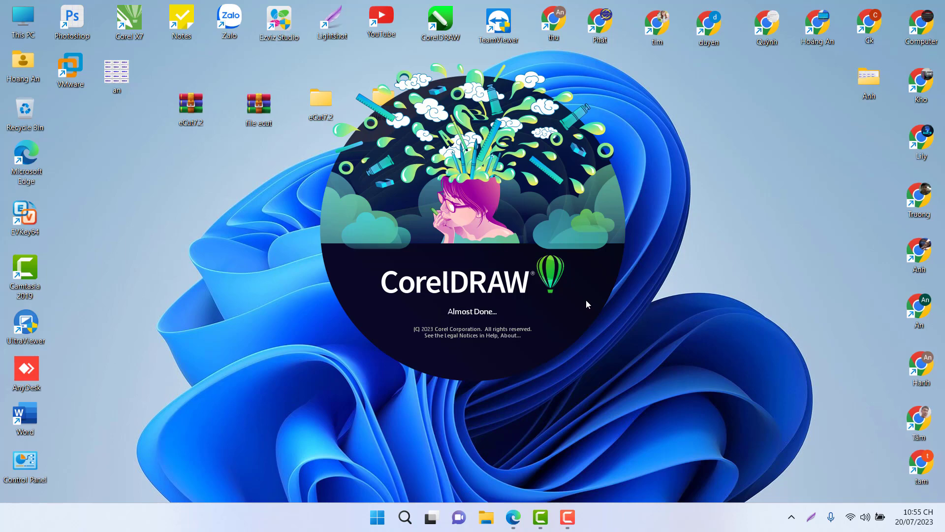
# - Check the image copies in the reopened an.cdr and close CorelDRAW
pyautogui.scroll(3, 643, 181)
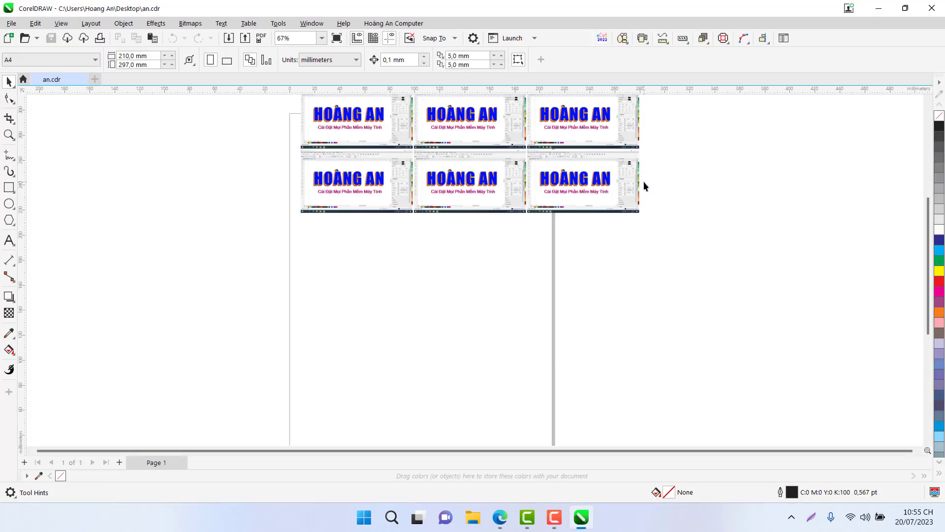
pyautogui.moveTo(928, 216); pyautogui.dragTo(928, 114)
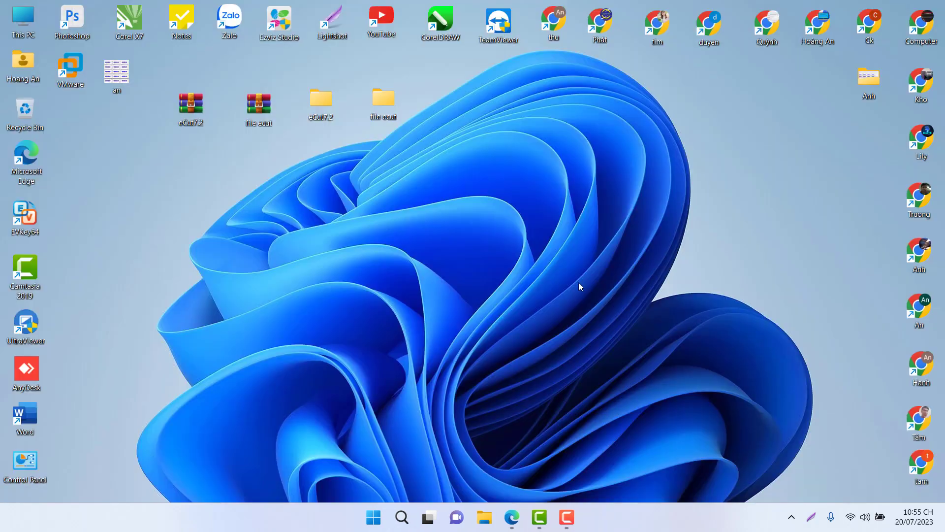
pyautogui.click(932, 8)
pyautogui.rightClick(478, 252)
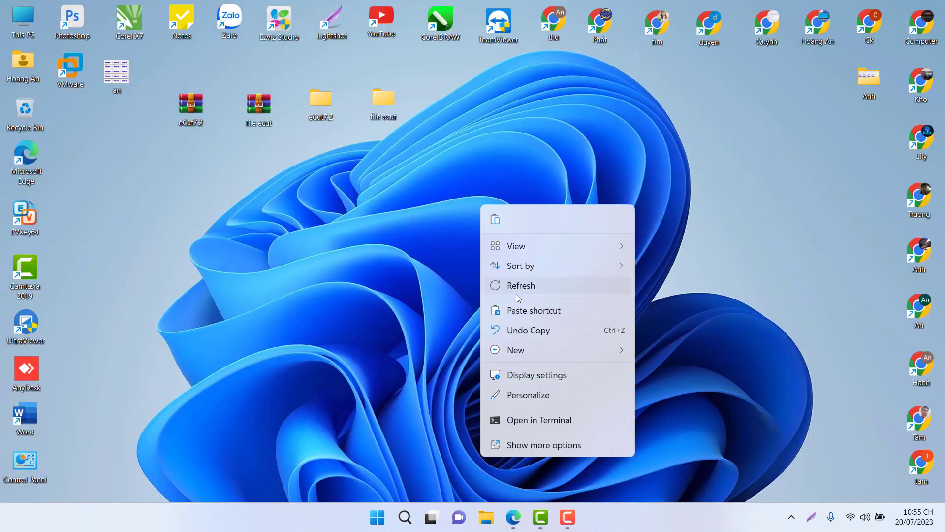